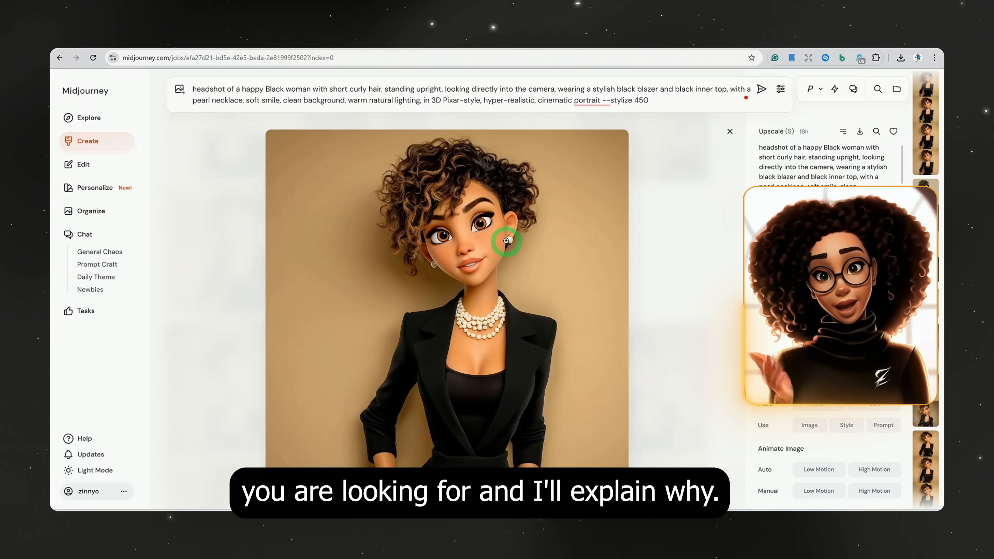
Submit the 3D Pixar-style headshot prompt and review the generated portraits, viewing the curly-haired woman with the pearl necklace at full size.
{"action": "left_click", "coordinate": [762, 91]}
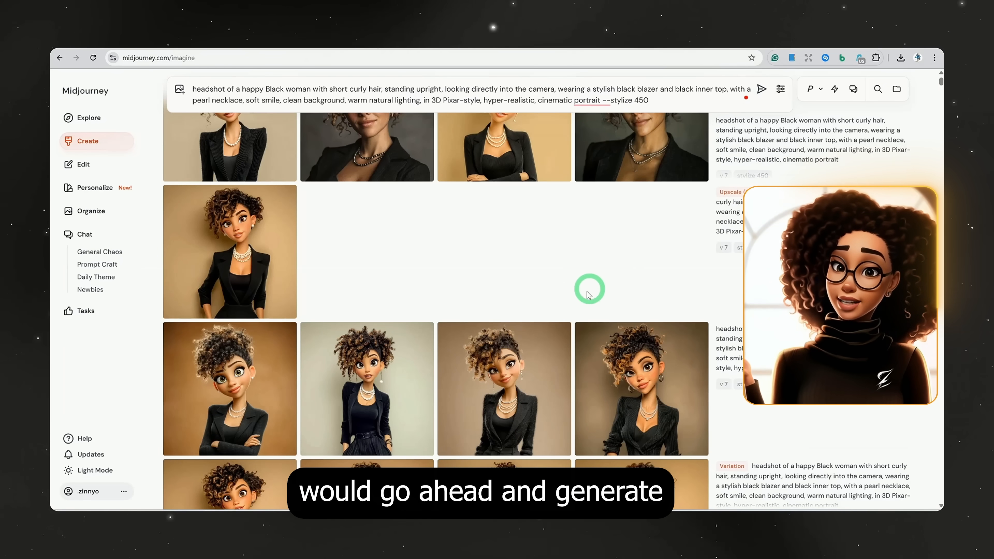
{"action": "scroll", "coordinate": [524, 372], "scroll_direction": "down", "scroll_amount": 4}
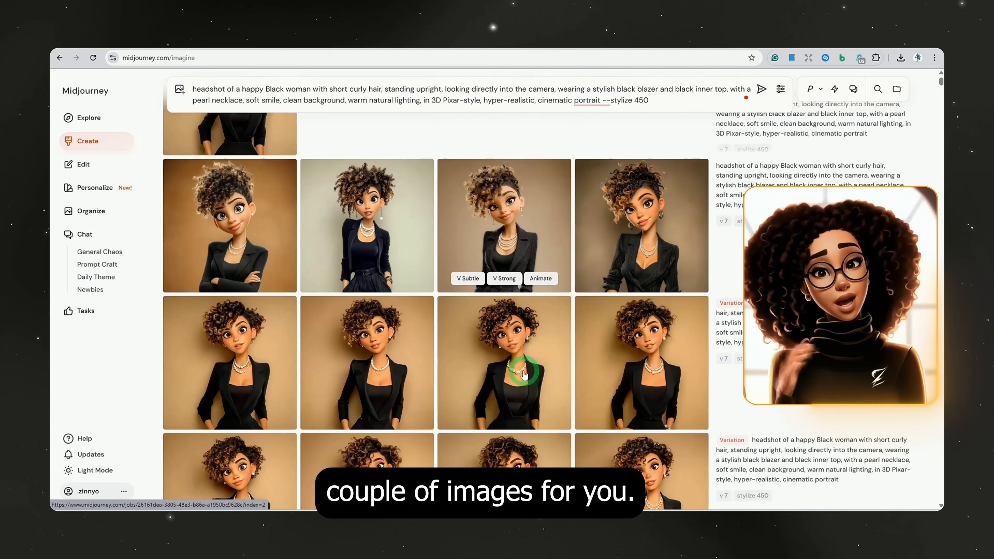
{"action": "scroll", "coordinate": [524, 374], "scroll_direction": "down", "scroll_amount": 4}
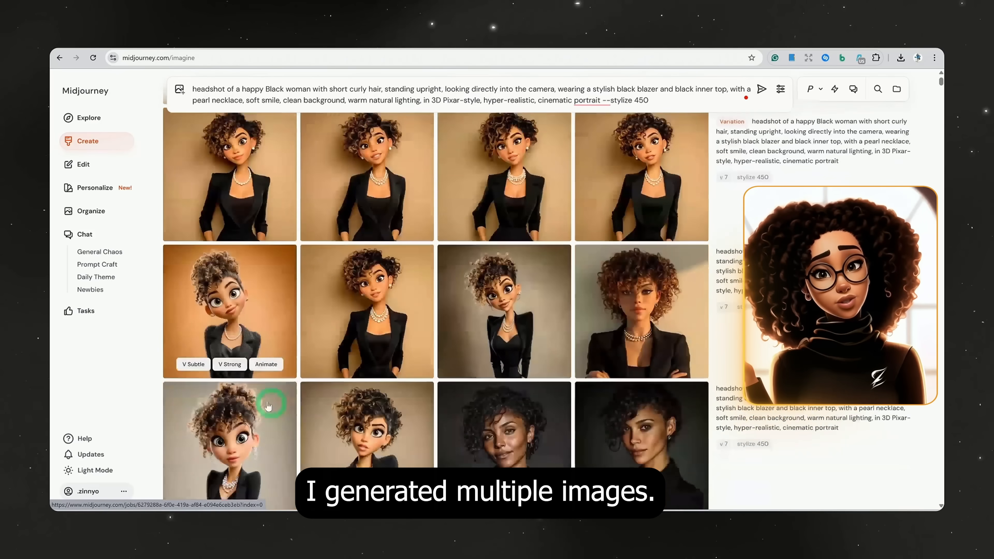
{"action": "left_click", "coordinate": [430, 317]}
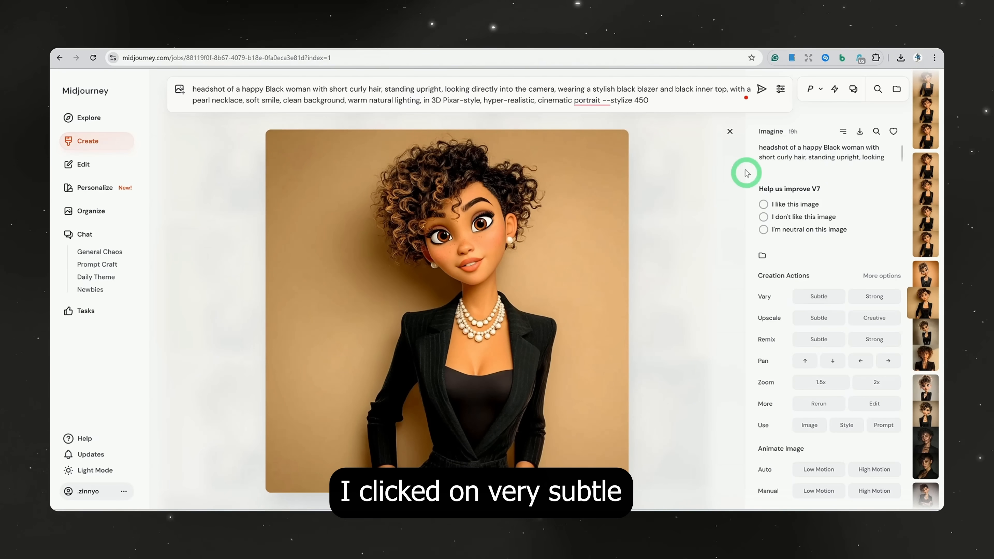
{"action": "left_click", "coordinate": [730, 131]}
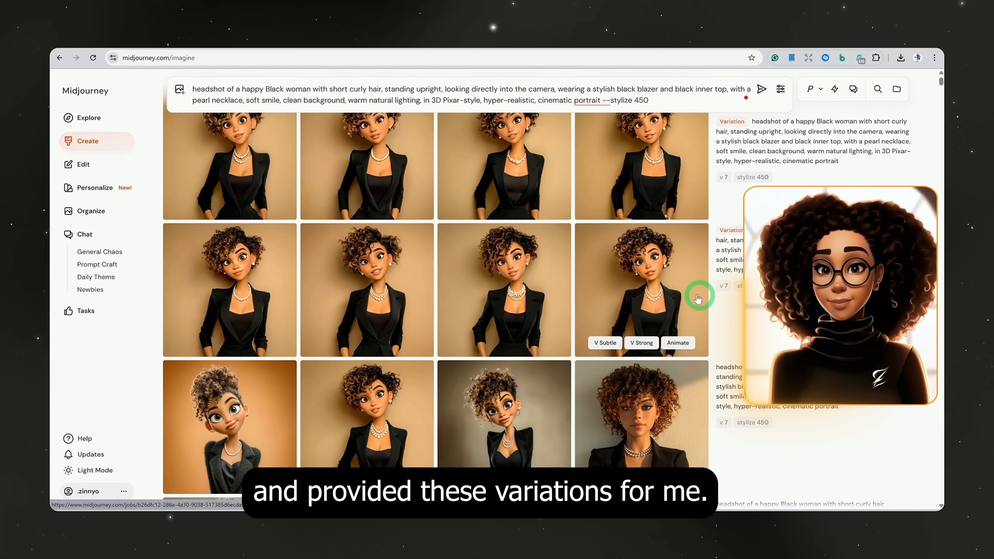
Upscale the third variation of the curly-haired woman's portrait with the Subtle option.
{"action": "left_click", "coordinate": [516, 280]}
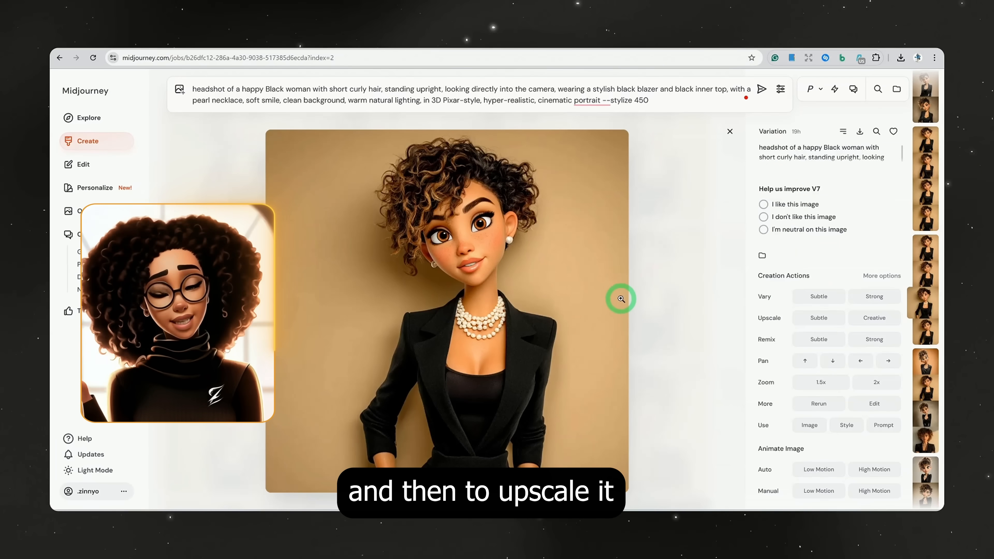
{"action": "left_click", "coordinate": [819, 319]}
{"action": "left_click", "coordinate": [729, 132]}
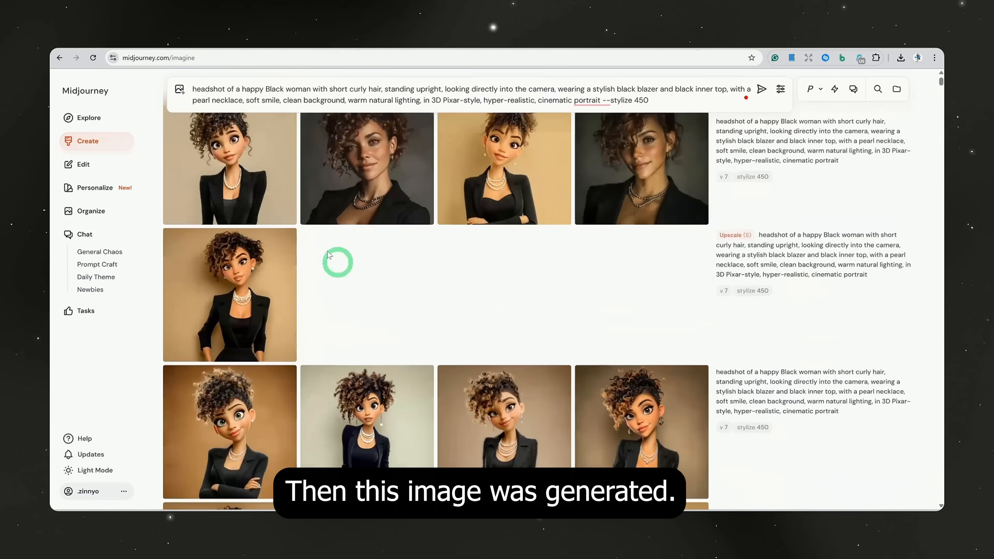
Extend the upscaled portrait to a 16:9 aspect ratio, submit the edit, and open one of the widened results.
{"action": "mouse_move", "coordinate": [281, 283]}
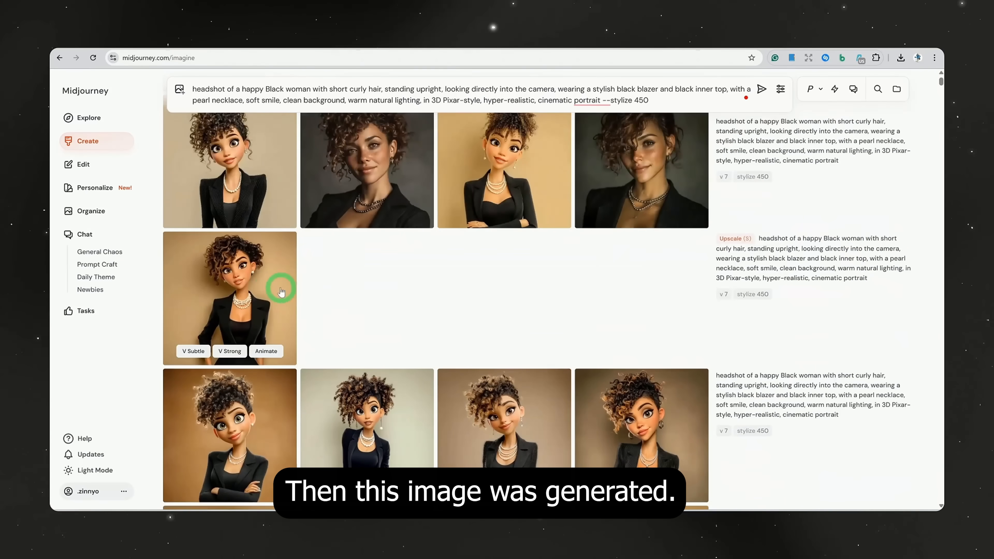
{"action": "left_click", "coordinate": [247, 273]}
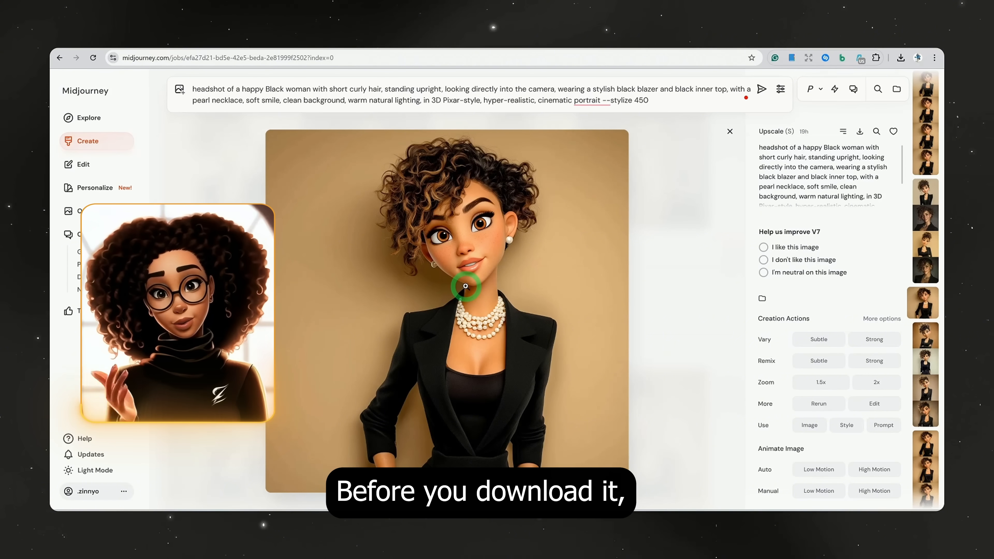
{"action": "left_click", "coordinate": [876, 403]}
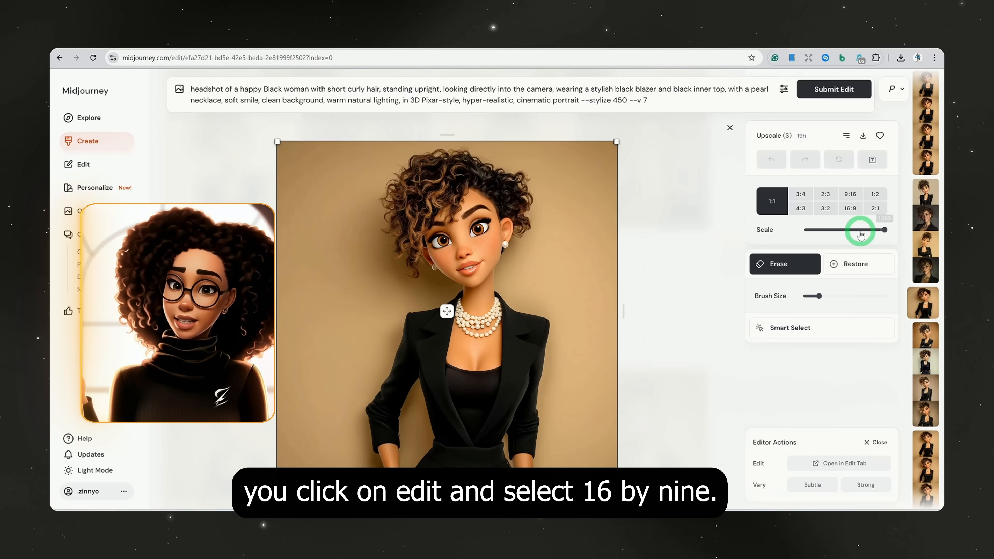
{"action": "left_click", "coordinate": [850, 209]}
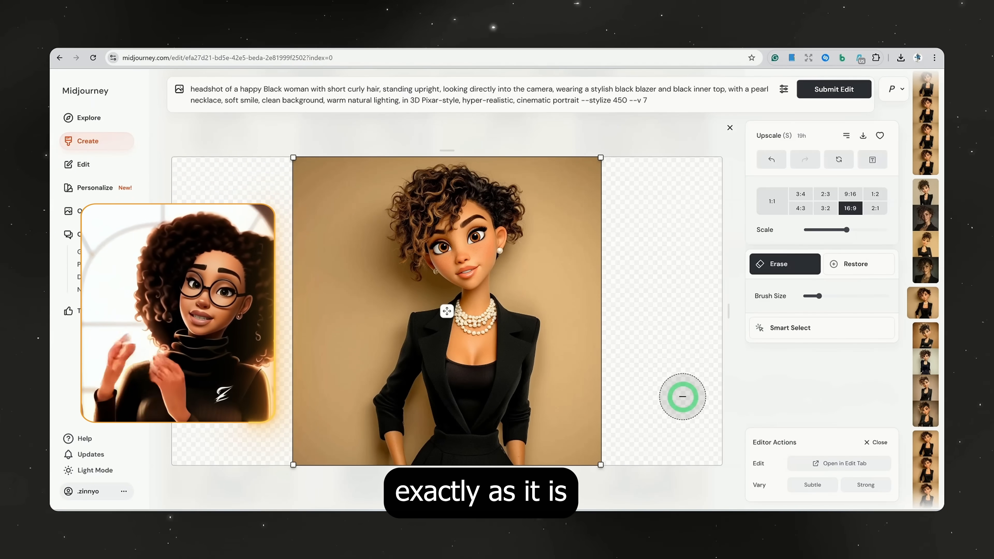
{"action": "left_click", "coordinate": [831, 96]}
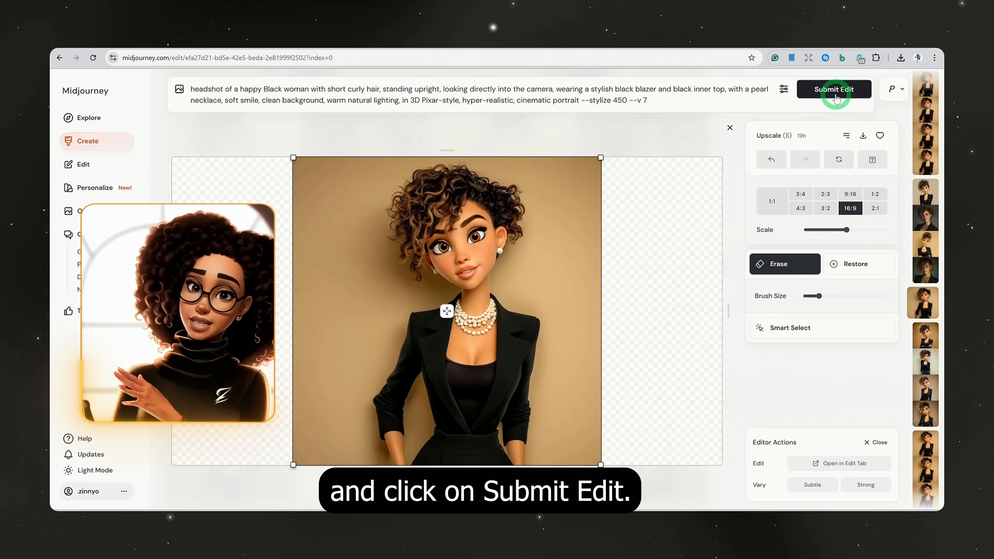
{"action": "left_click", "coordinate": [731, 128]}
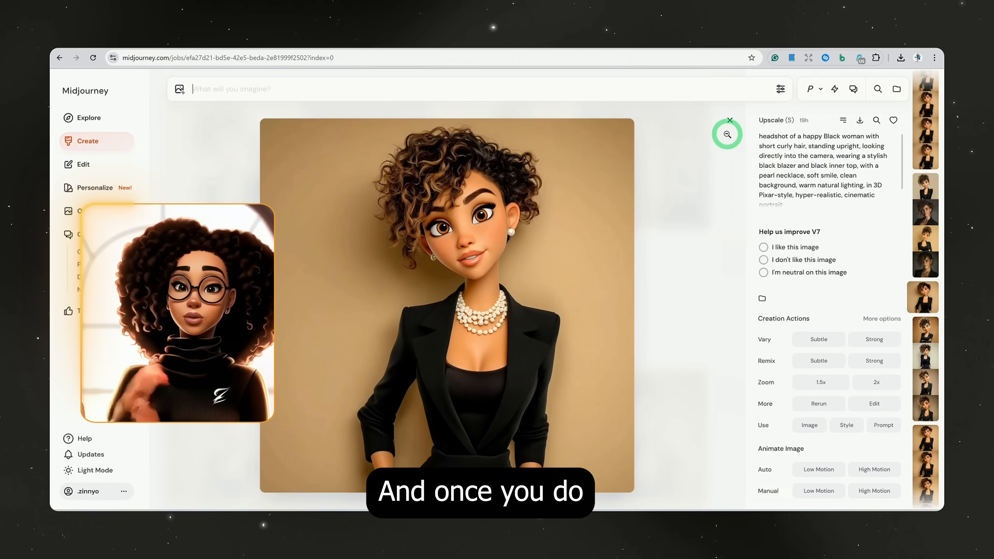
{"action": "left_click", "coordinate": [730, 121]}
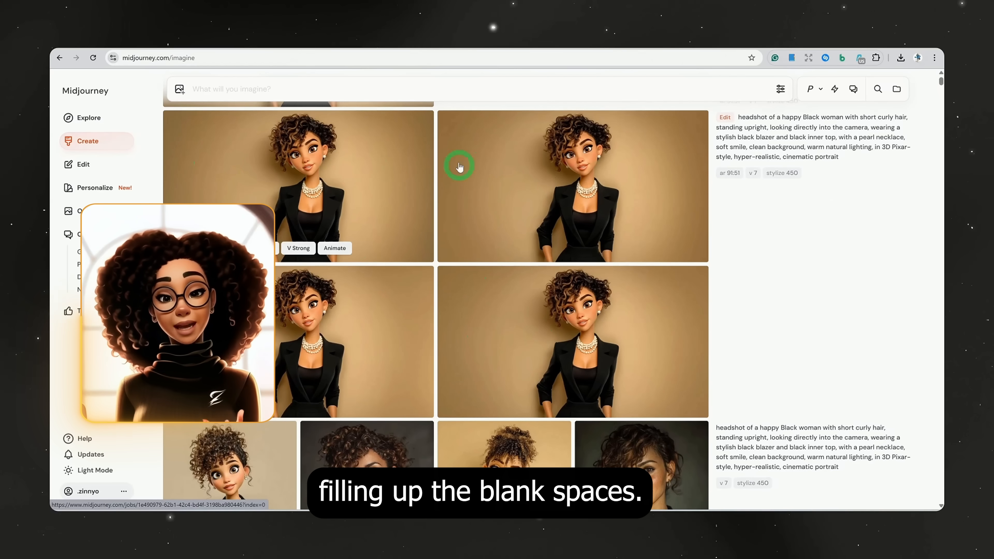
{"action": "left_click", "coordinate": [596, 258]}
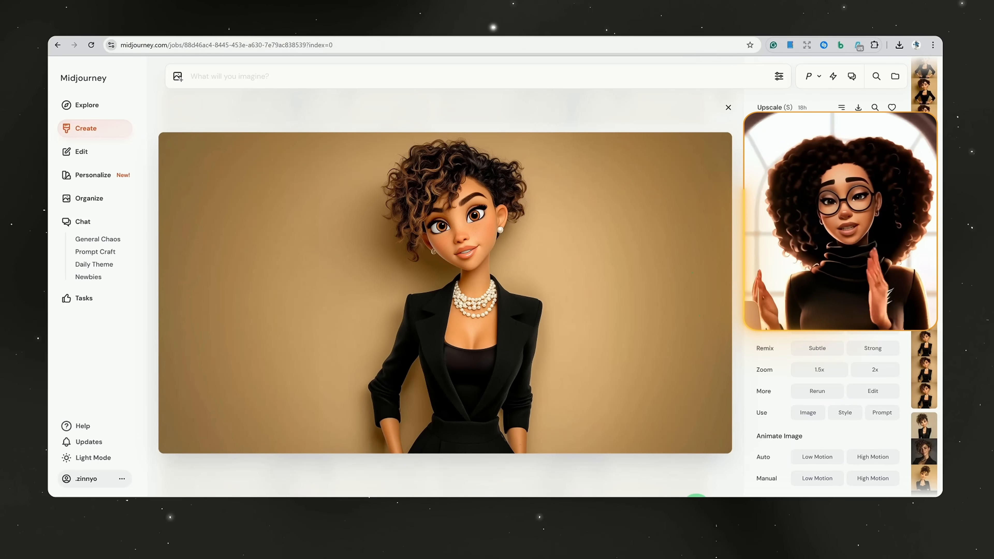
Switch to Dzine and create a new project with a 16:9 canvas.
{"action": "mouse_move", "coordinate": [695, 508]}
{"action": "left_click", "coordinate": [666, 473]}
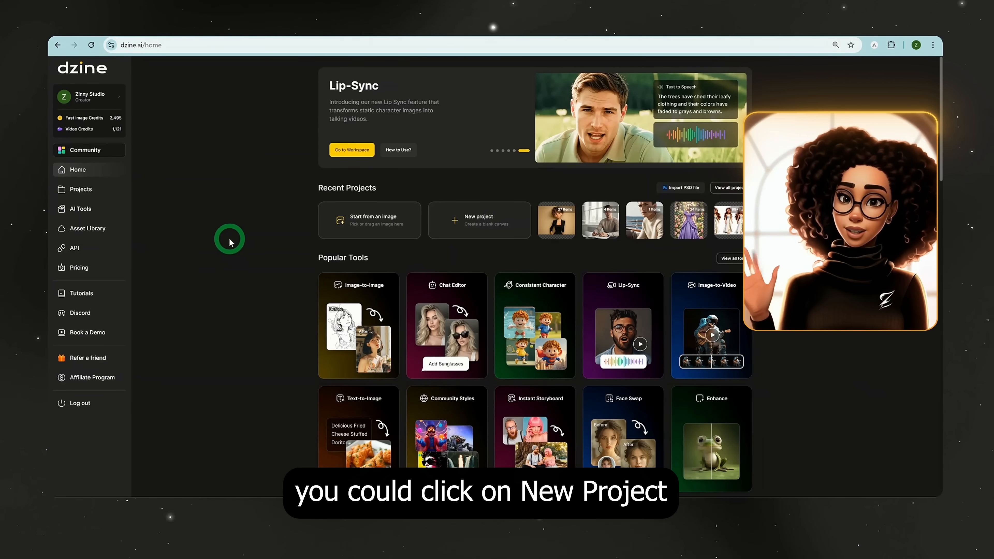
{"action": "left_click", "coordinate": [476, 222]}
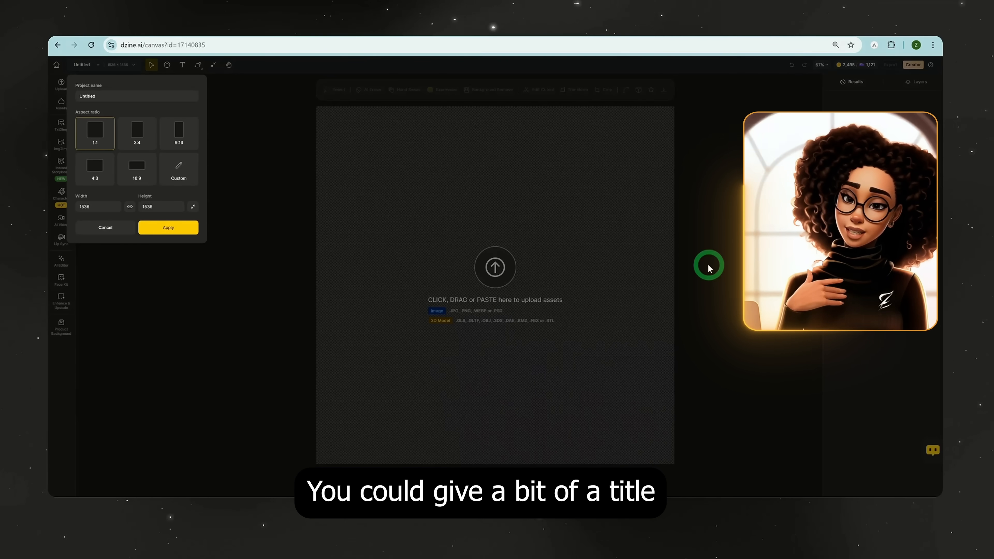
{"action": "left_click_drag", "start_coordinate": [103, 97], "coordinate": [61, 95]}
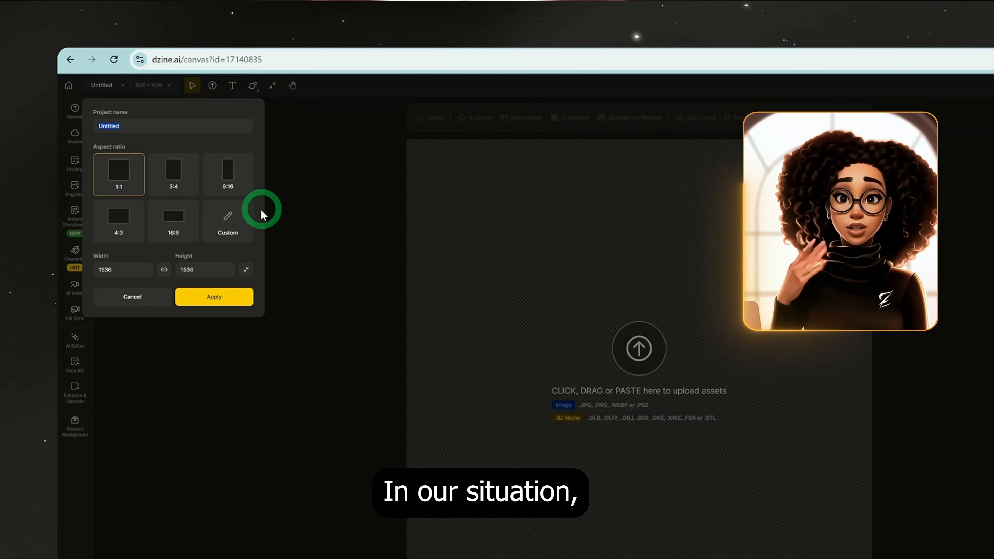
{"action": "left_click", "coordinate": [177, 220]}
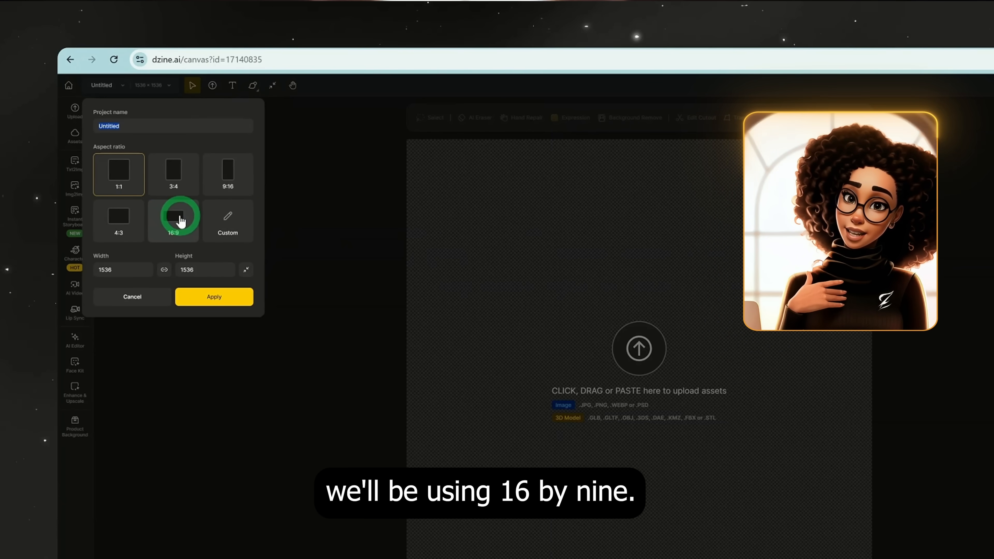
{"action": "left_click", "coordinate": [201, 305]}
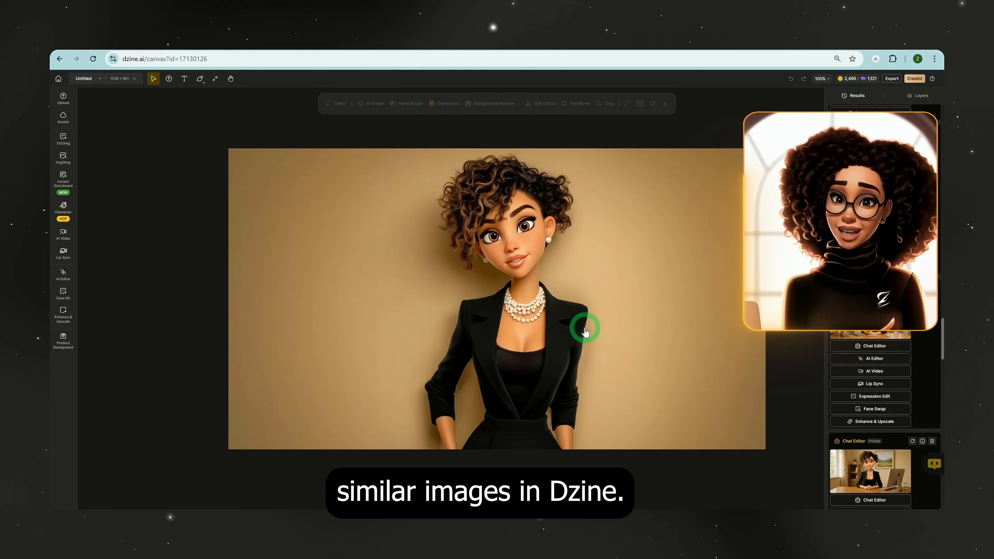
Look through the General and Realistic styles offered for text-to-image generation and choose the ChatGPT model.
{"action": "left_click", "coordinate": [64, 140]}
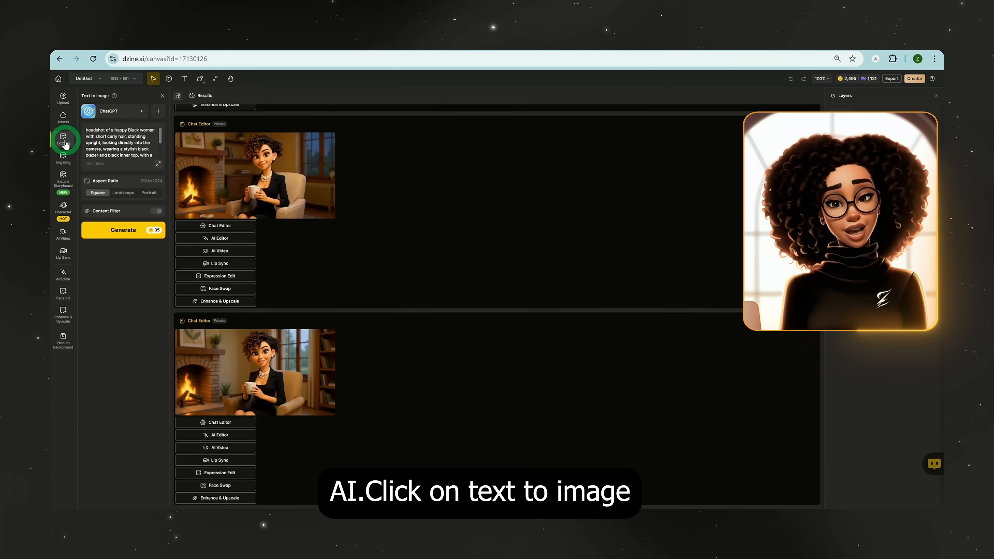
{"action": "left_click", "coordinate": [120, 113]}
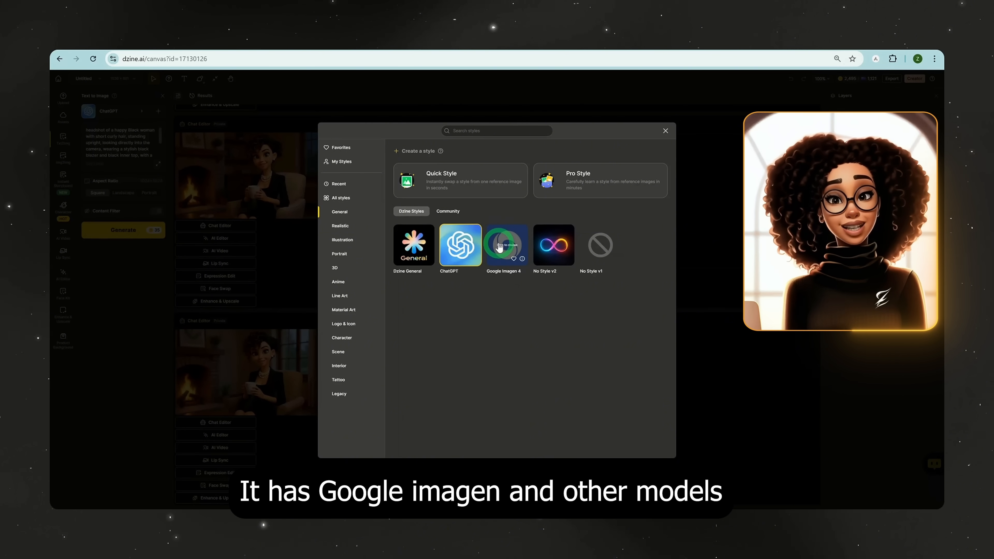
{"action": "left_click", "coordinate": [340, 225]}
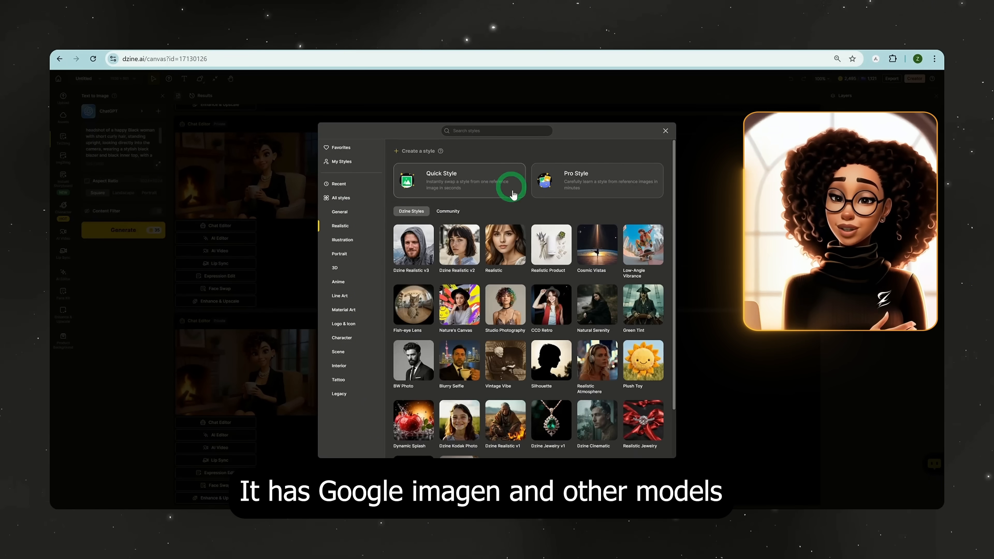
{"action": "scroll", "coordinate": [510, 433], "scroll_direction": "down", "scroll_amount": 2}
{"action": "scroll", "coordinate": [510, 433], "scroll_direction": "up", "scroll_amount": 2}
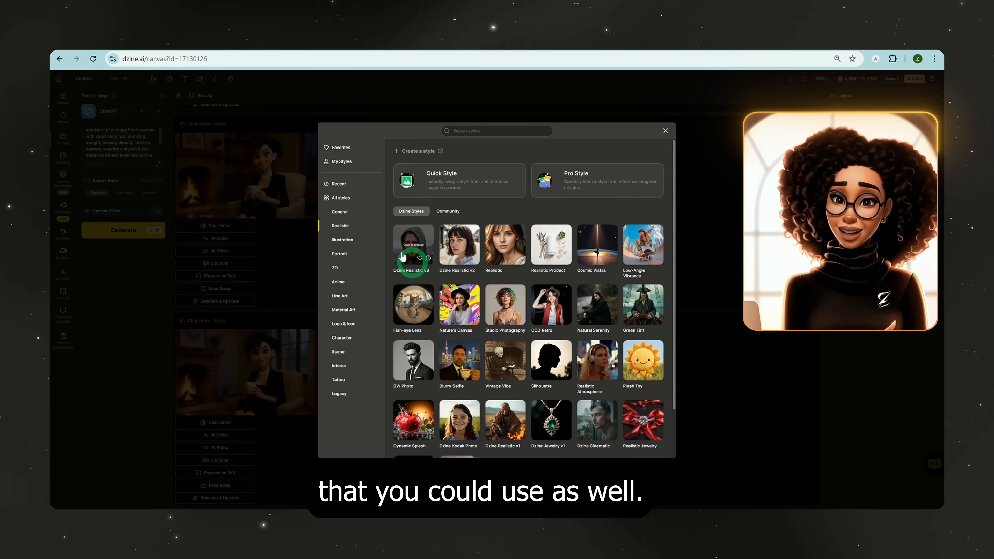
{"action": "left_click", "coordinate": [343, 216]}
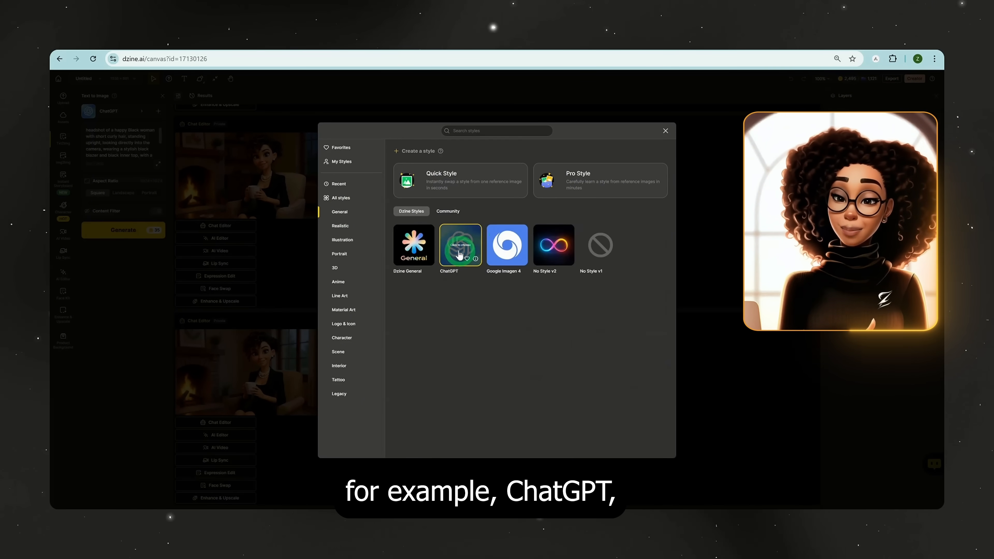
{"action": "left_click", "coordinate": [450, 240]}
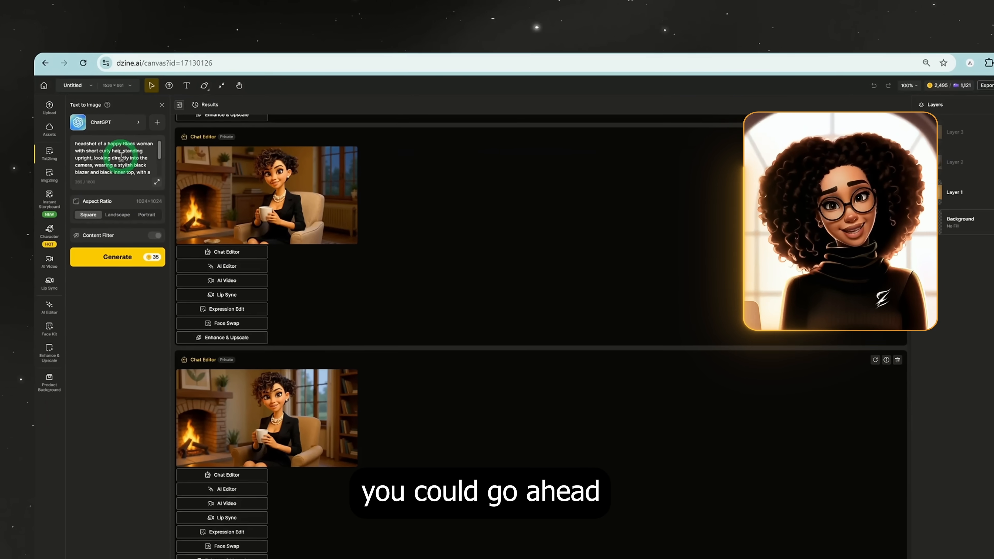
{"action": "left_click", "coordinate": [94, 129]}
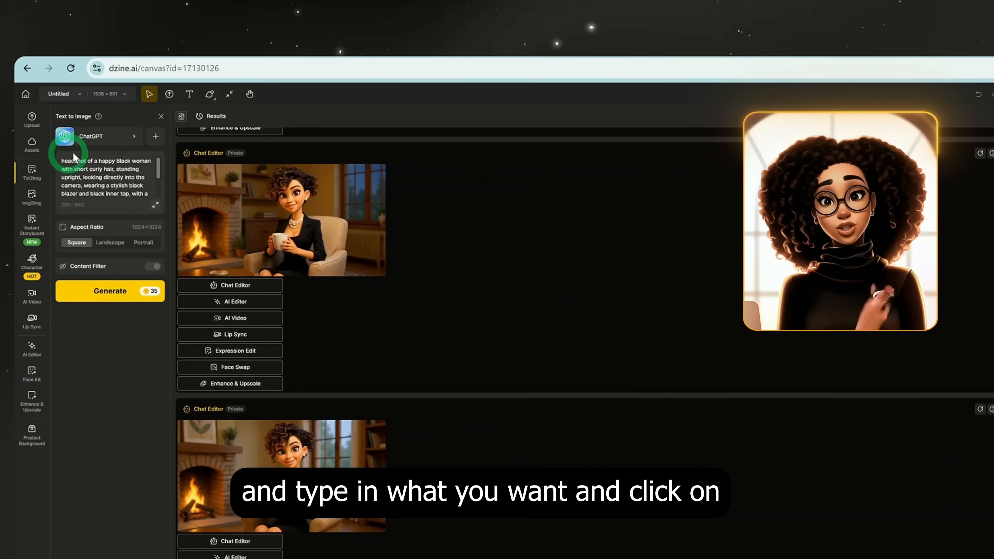
{"action": "left_click", "coordinate": [111, 156]}
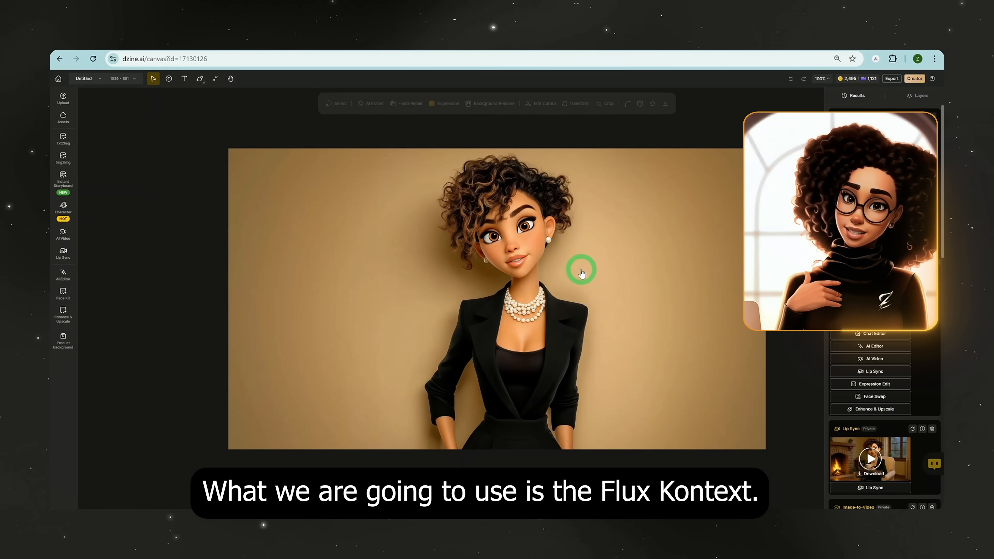
Select the portrait on the canvas and open it in the Chat Editor with the FLUX.1 Kontext model.
{"action": "left_click", "coordinate": [406, 259]}
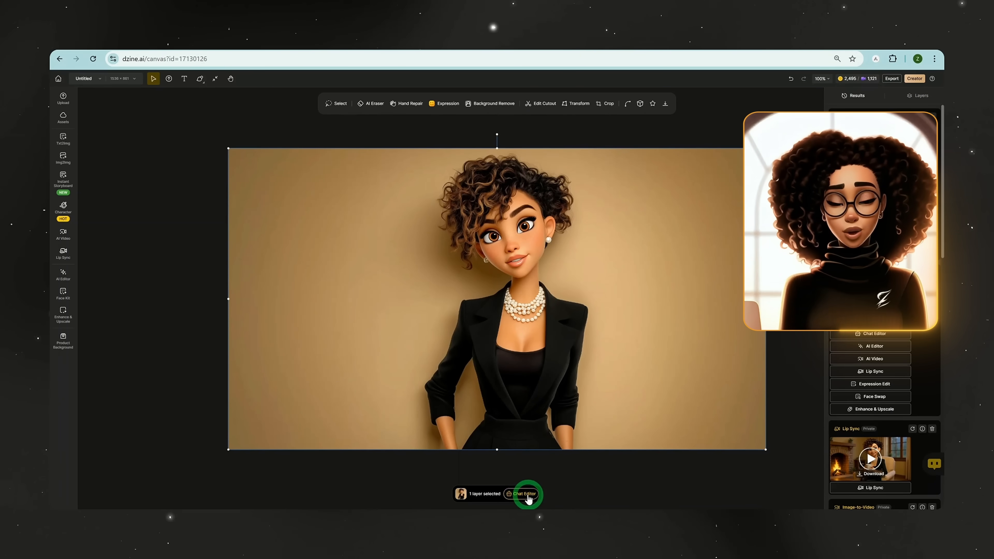
{"action": "left_click", "coordinate": [524, 494]}
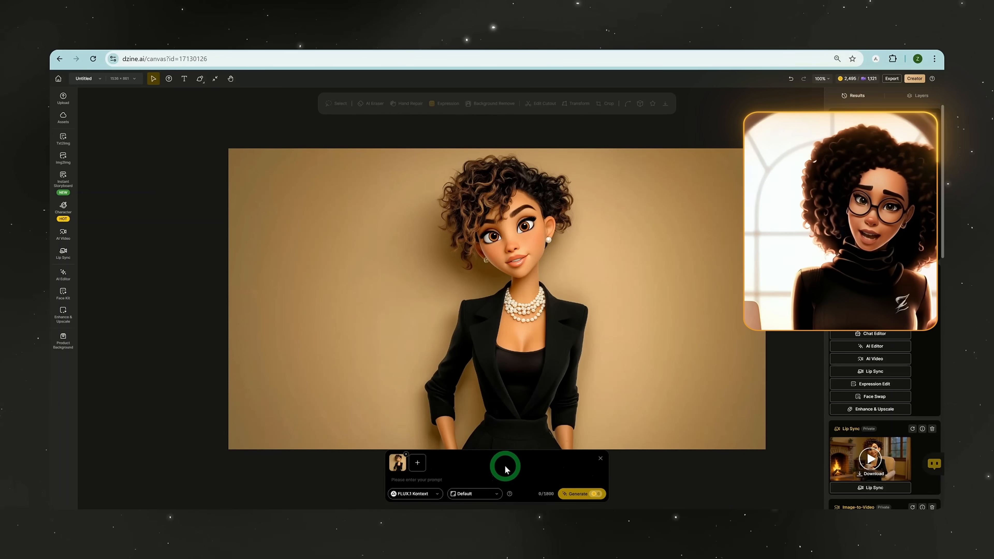
{"action": "left_click", "coordinate": [437, 494]}
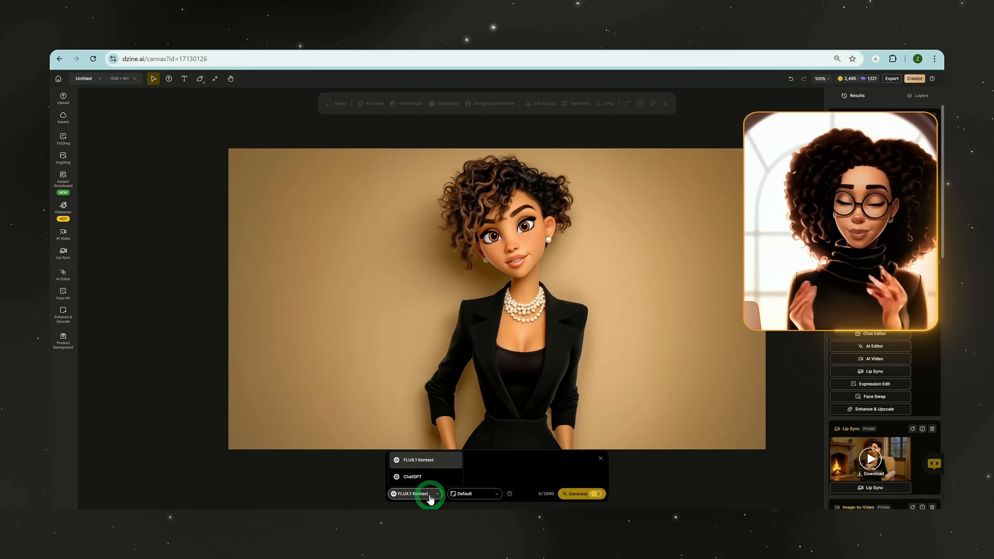
{"action": "left_click", "coordinate": [412, 468]}
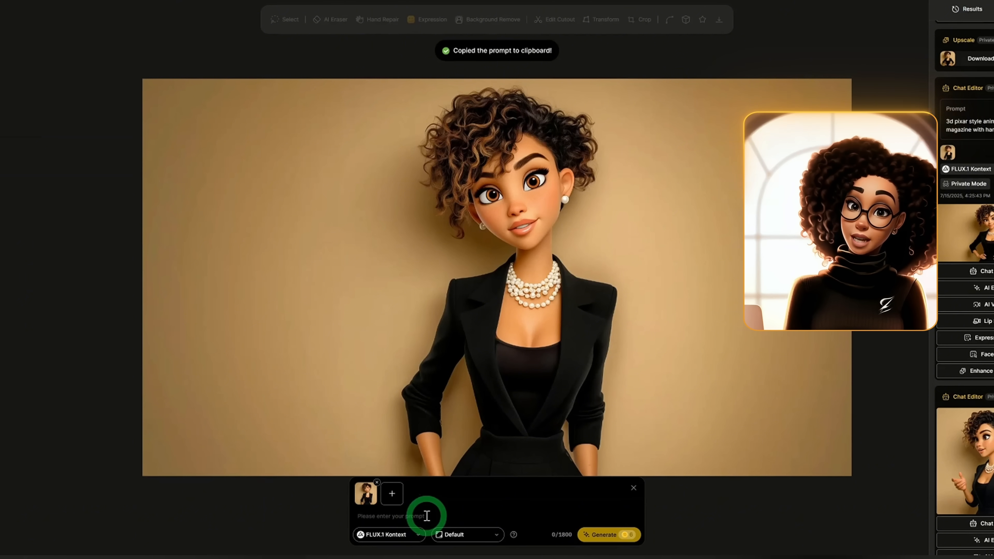
Generate a new pose with the prompt "3d pixar style animation lady posing for the magazine with hands on her hips".
{"action": "type", "text": "3d pixar style animation lady posing for the magazine with hands on her hips"}
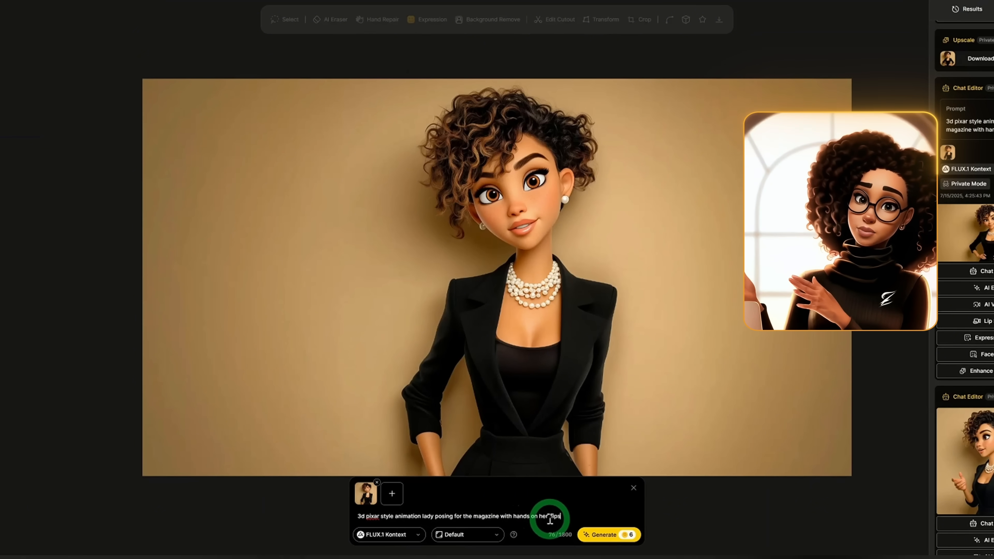
{"action": "left_click", "coordinate": [619, 536]}
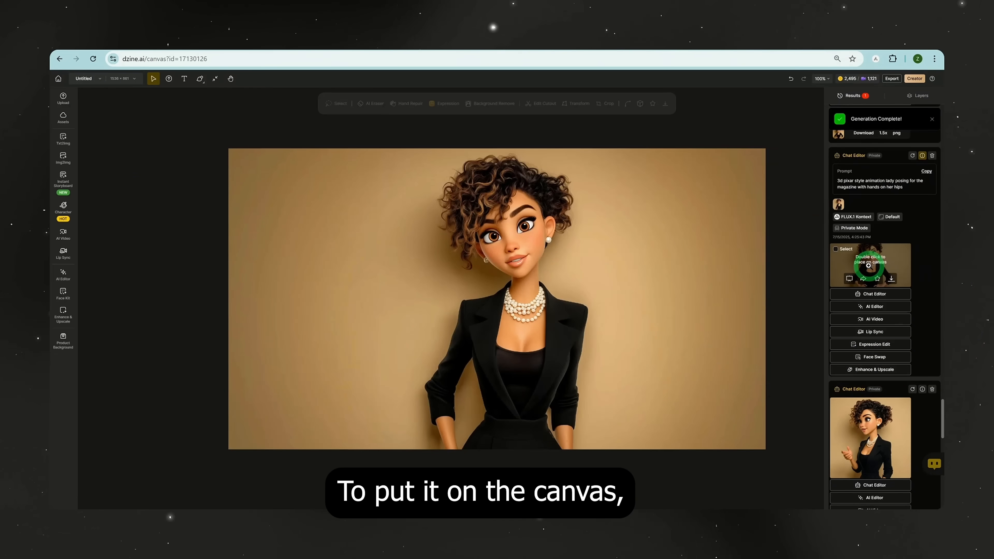
{"action": "left_click", "coordinate": [530, 238]}
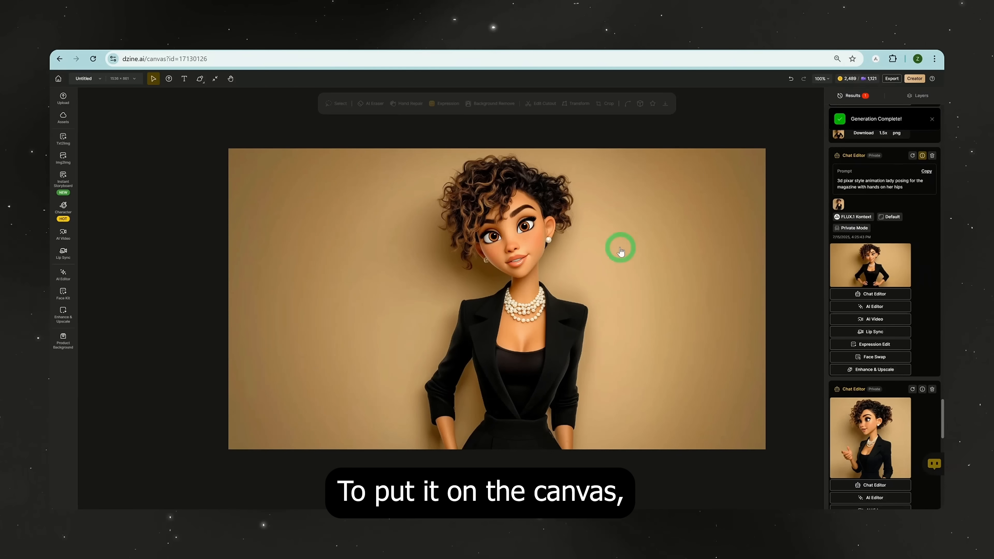
Place the generated hands-on-hips pose on the canvas and switch its layer off so the original portrait shows again.
{"action": "double_click", "coordinate": [843, 271]}
{"action": "left_click", "coordinate": [364, 315]}
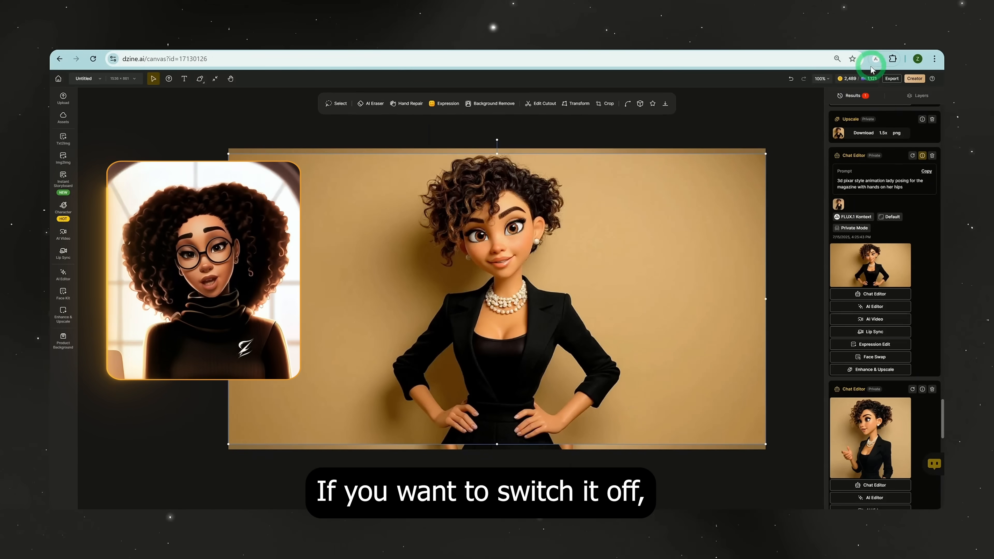
{"action": "left_click", "coordinate": [923, 96]}
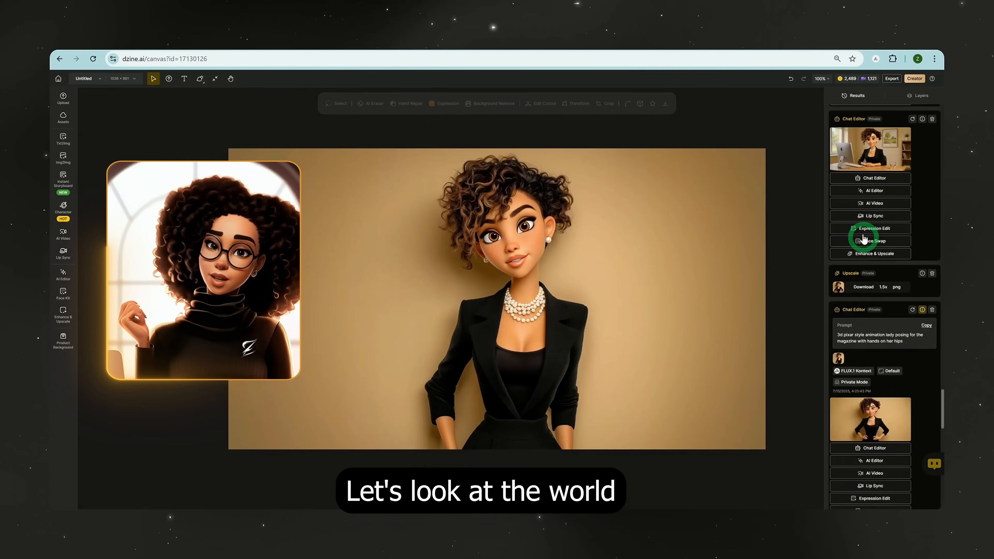
View the newest generated hands-on-hips pose in the enlarged preview and close it.
{"action": "scroll", "coordinate": [859, 231], "scroll_direction": "up", "scroll_amount": 5}
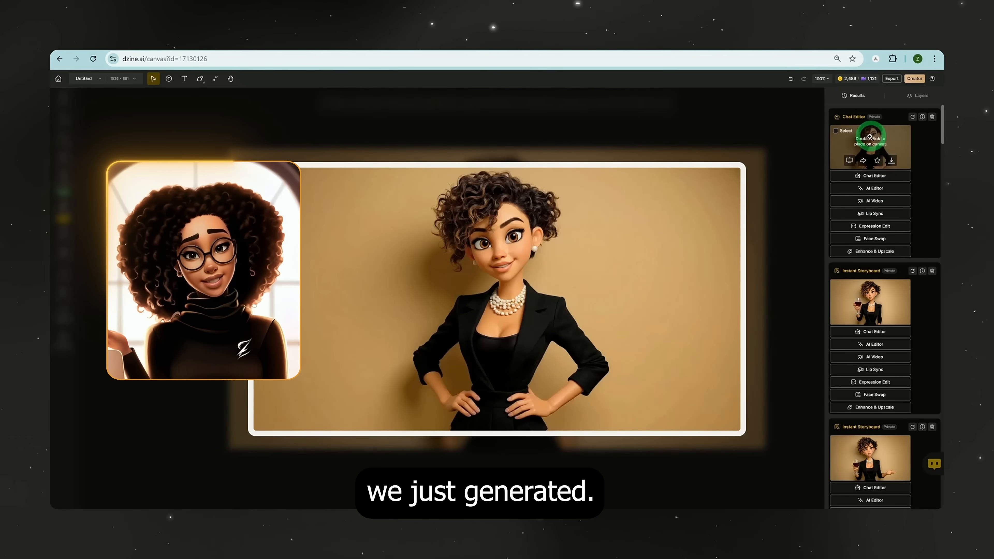
{"action": "left_click", "coordinate": [868, 141]}
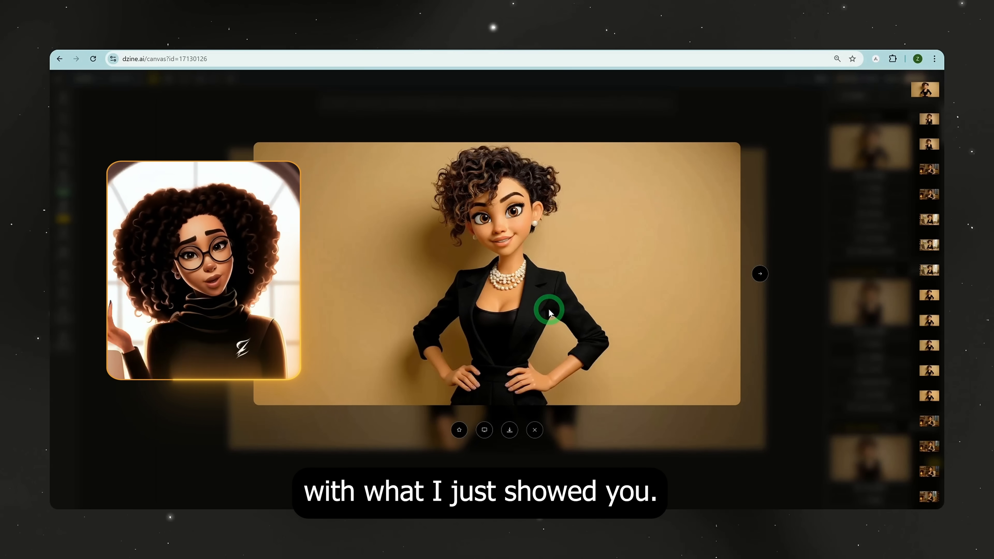
{"action": "left_click", "coordinate": [774, 185]}
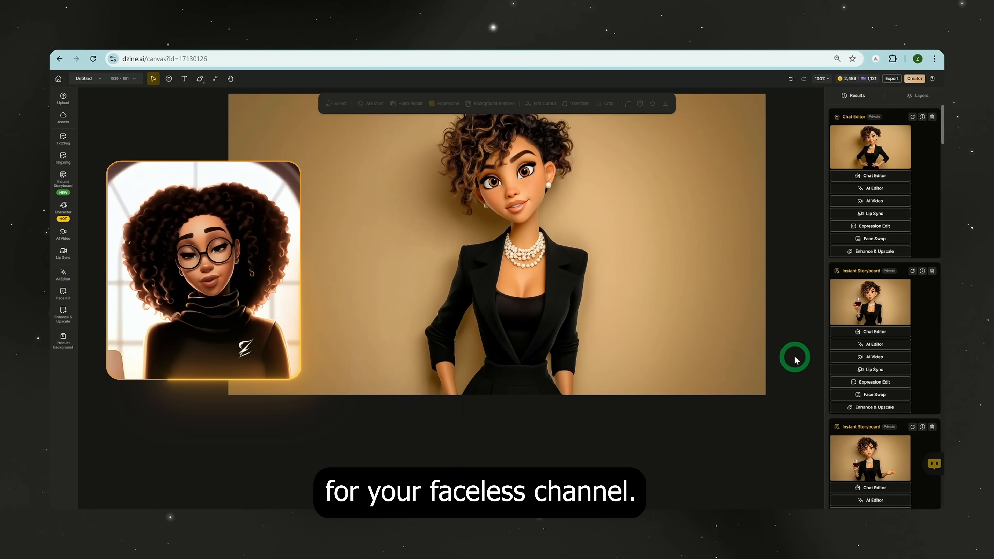
Generate a FLUX.1 Kontext Chat Editor image of the portrait from the reused prompt of the lady sitting behind a neatly organized home-office desk.
{"action": "scroll", "coordinate": [872, 341], "scroll_direction": "down", "scroll_amount": 10}
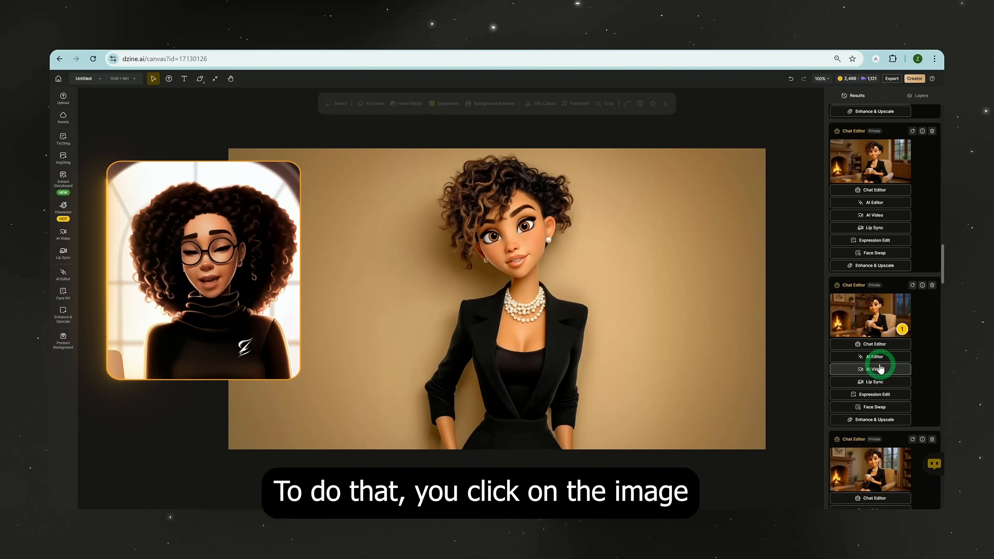
{"action": "left_click", "coordinate": [507, 395]}
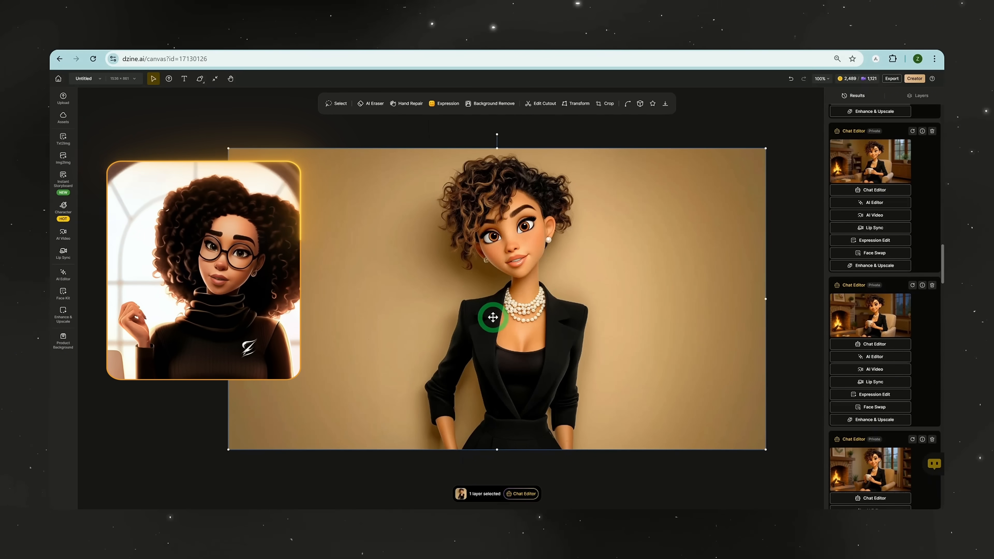
{"action": "left_click", "coordinate": [516, 496]}
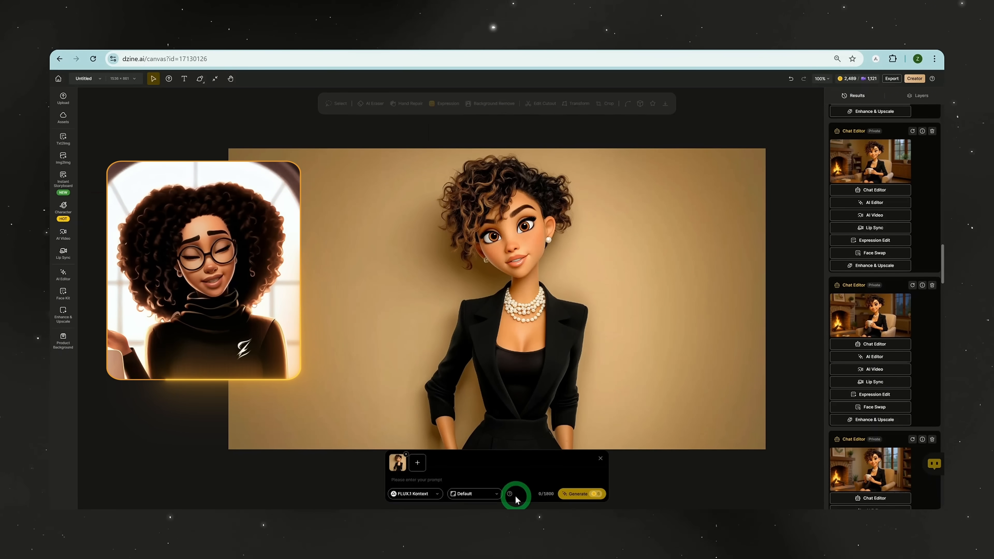
{"action": "left_click", "coordinate": [404, 484]}
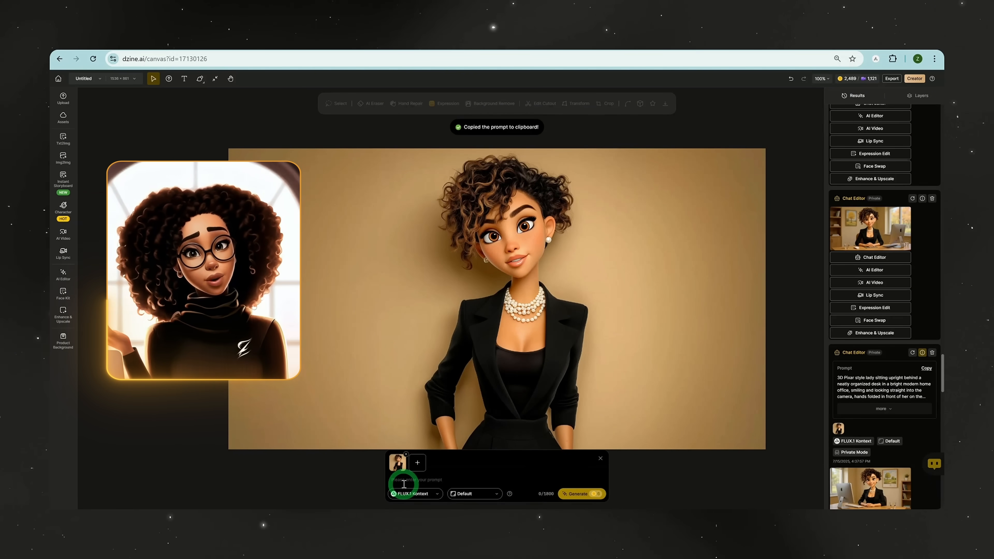
{"action": "key", "text": "ctrl+v"}
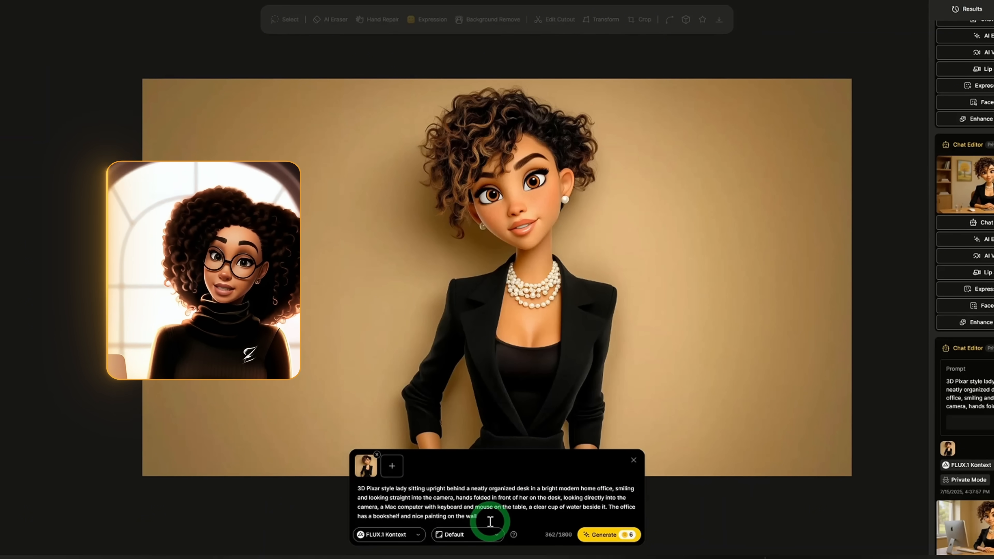
{"action": "left_click", "coordinate": [611, 536]}
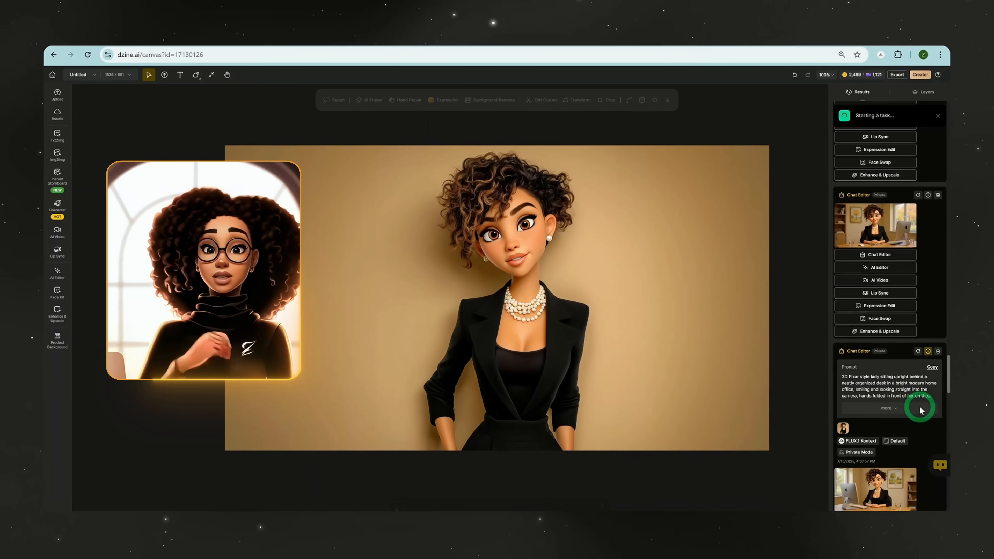
Compare the generated images of her at the office desk and by the fireplace in the results.
{"action": "scroll", "coordinate": [919, 410], "scroll_direction": "down", "scroll_amount": 1}
{"action": "mouse_move", "coordinate": [882, 448]}
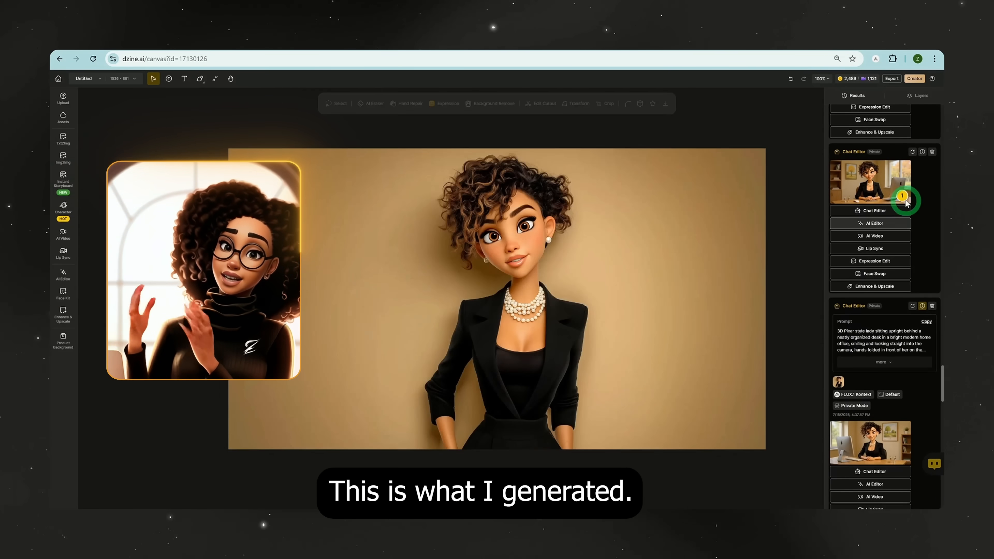
{"action": "mouse_move", "coordinate": [886, 181]}
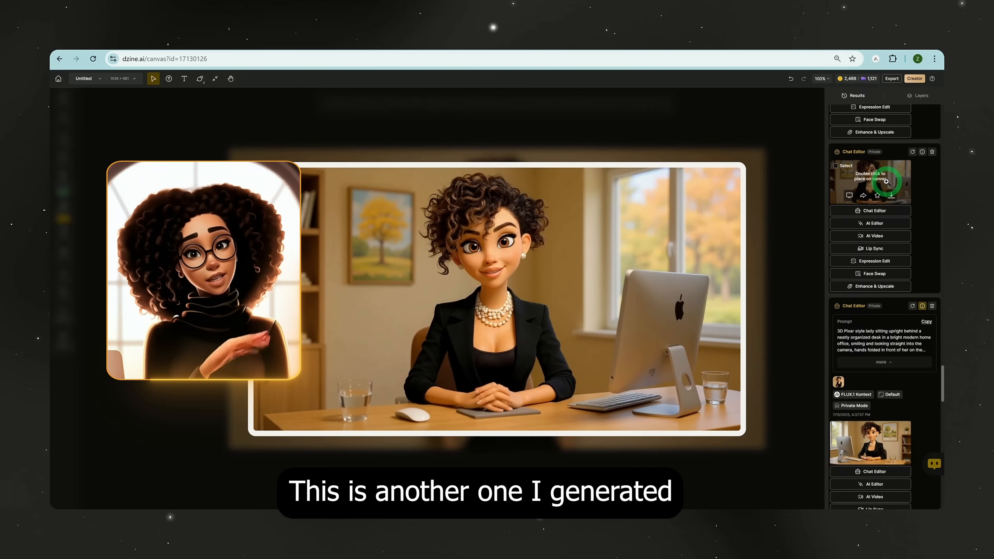
{"action": "scroll", "coordinate": [886, 181], "scroll_direction": "up", "scroll_amount": 4}
{"action": "mouse_move", "coordinate": [875, 227]}
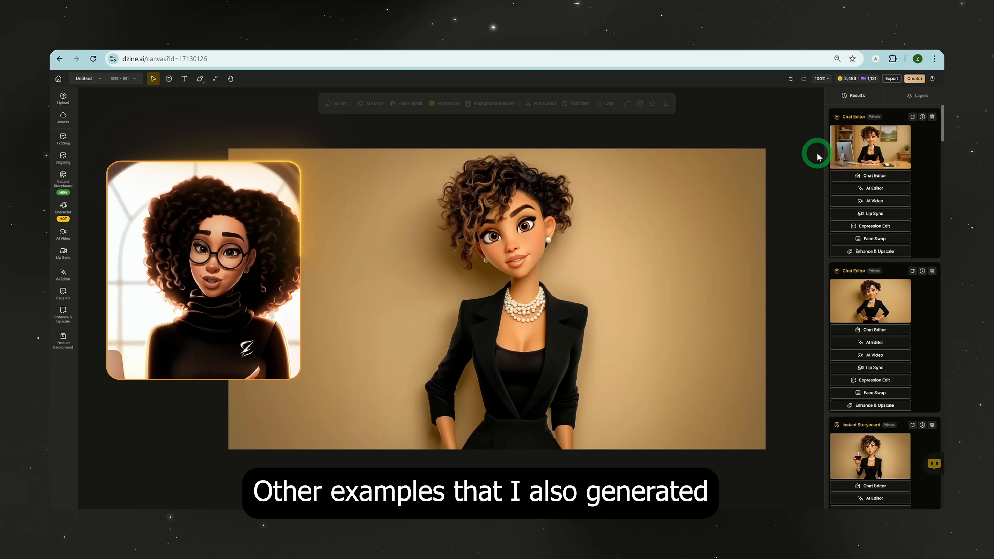
{"action": "scroll", "coordinate": [916, 356], "scroll_direction": "down", "scroll_amount": 10}
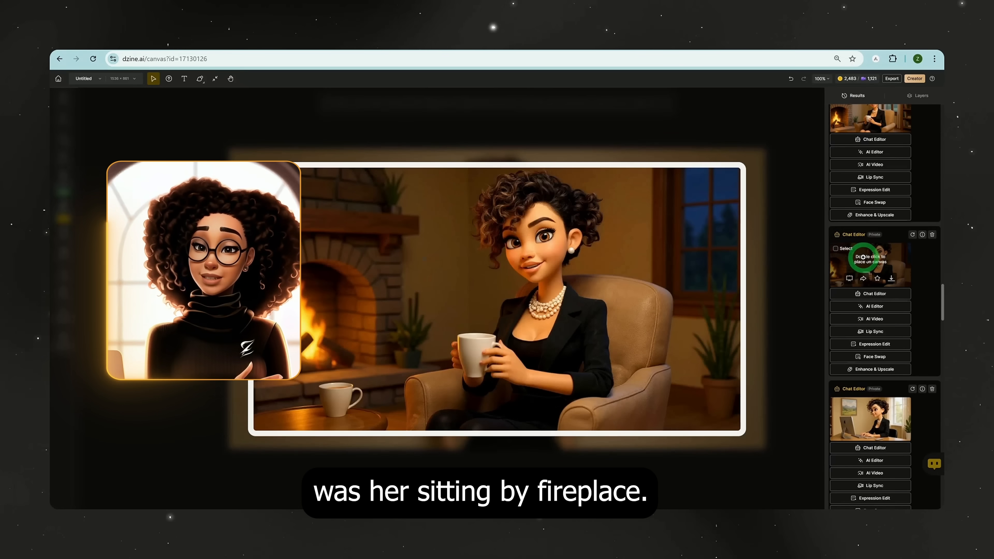
Place the image of her holding a mug by the fireplace on the canvas and open it in the Chat Editor.
{"action": "double_click", "coordinate": [863, 258]}
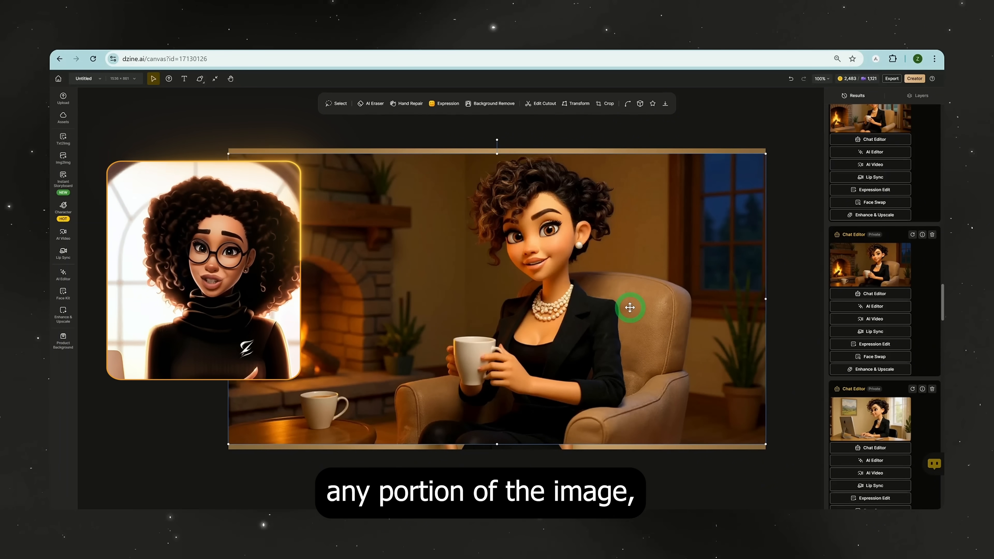
{"action": "left_click", "coordinate": [528, 295]}
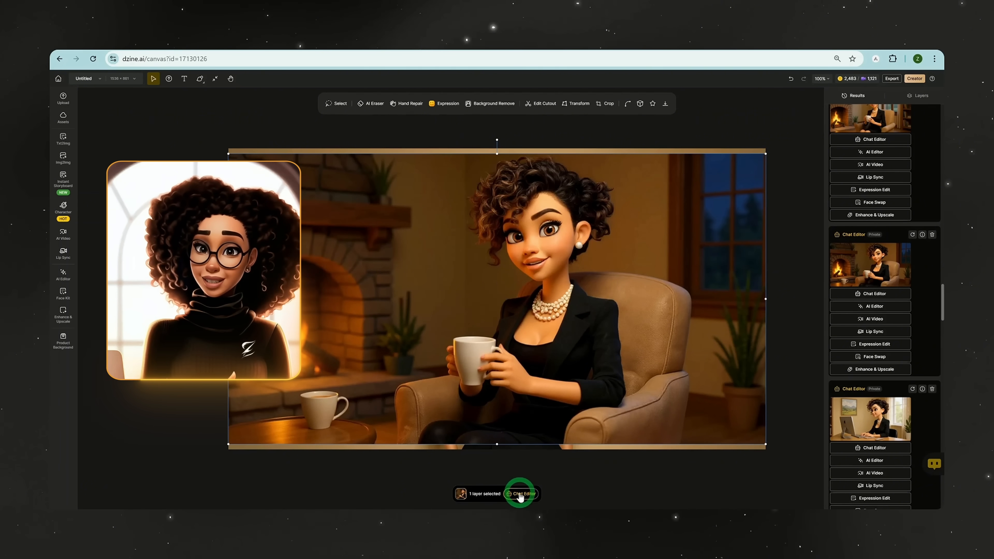
{"action": "left_click", "coordinate": [431, 195]}
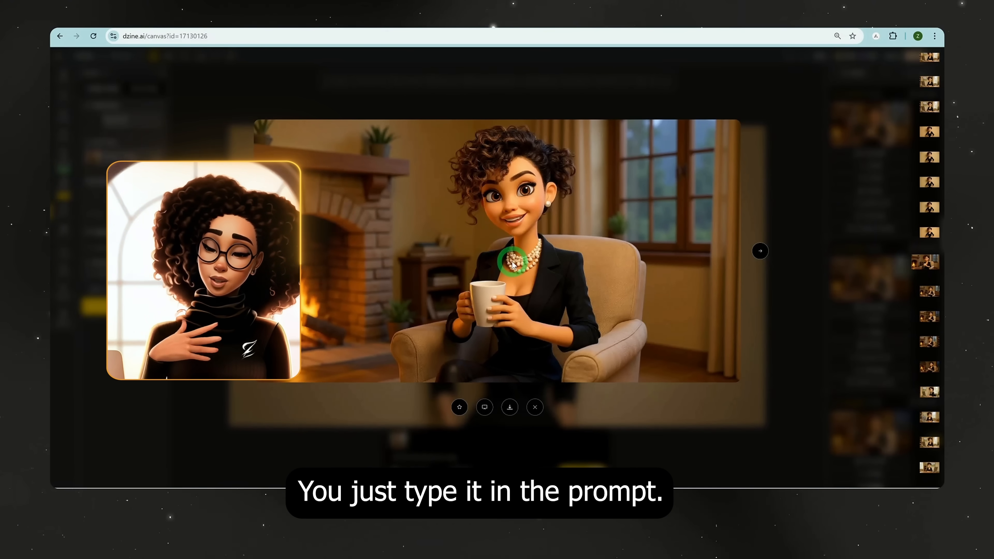
{"action": "left_click", "coordinate": [780, 316]}
Place the front-facing desk image on the canvas and generate a new view with the prompt "generate side angle of the image".
{"action": "scroll", "coordinate": [794, 323], "scroll_direction": "down", "scroll_amount": 2}
{"action": "scroll", "coordinate": [909, 356], "scroll_direction": "down", "scroll_amount": 10}
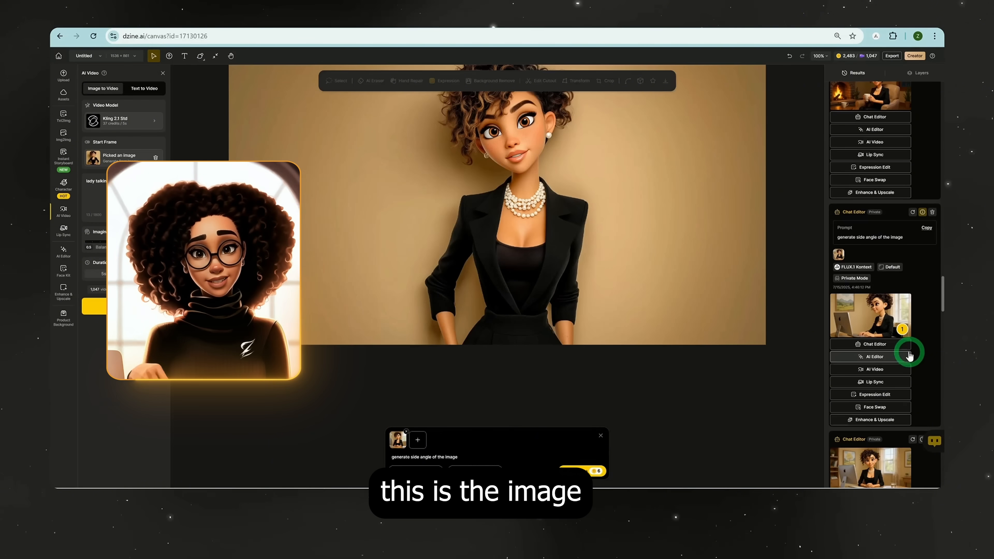
{"action": "scroll", "coordinate": [908, 352], "scroll_direction": "down", "scroll_amount": 4}
{"action": "left_click", "coordinate": [904, 345]}
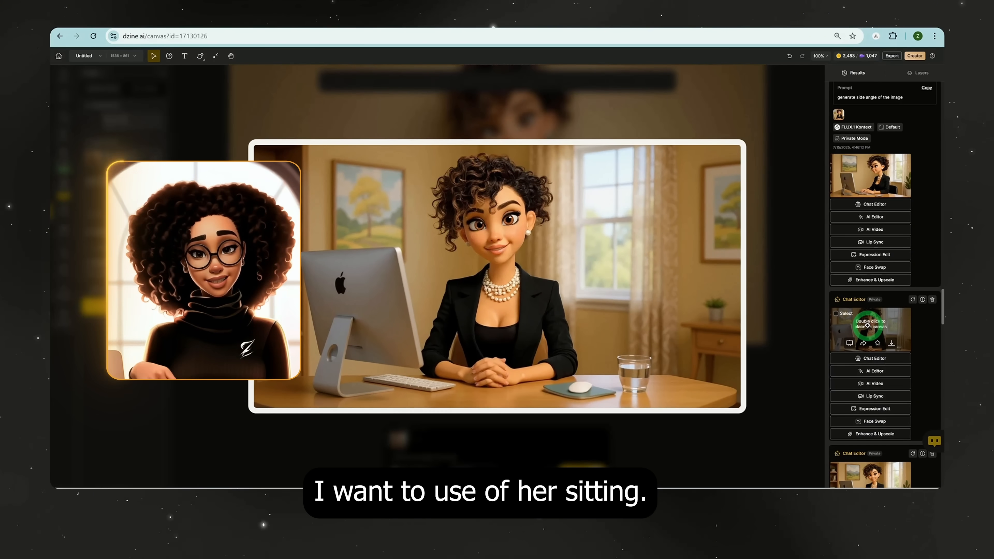
{"action": "double_click", "coordinate": [868, 325]}
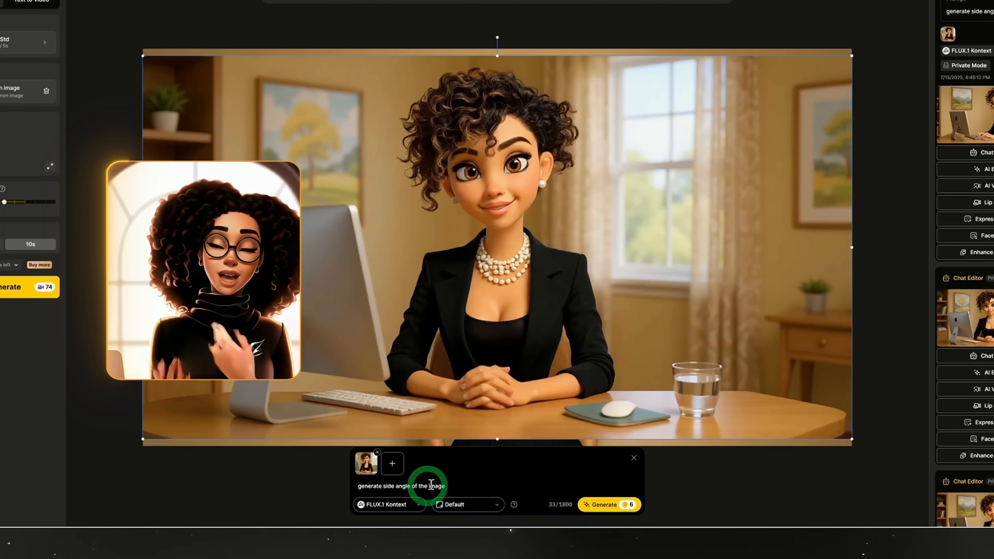
{"action": "left_click", "coordinate": [633, 513]}
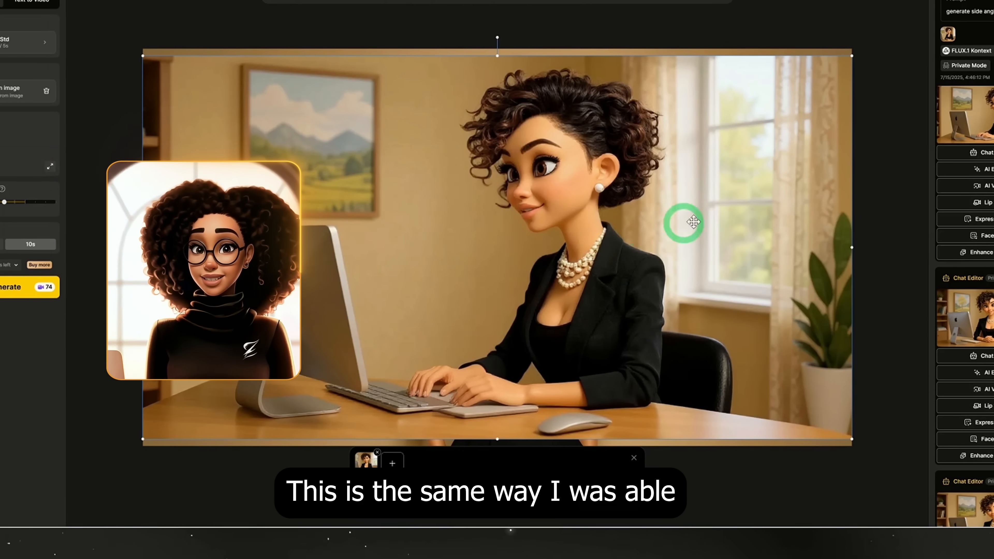
Find the earlier result of her talking while facing the side and view it enlarged.
{"action": "scroll", "coordinate": [979, 274], "scroll_direction": "down", "scroll_amount": 10}
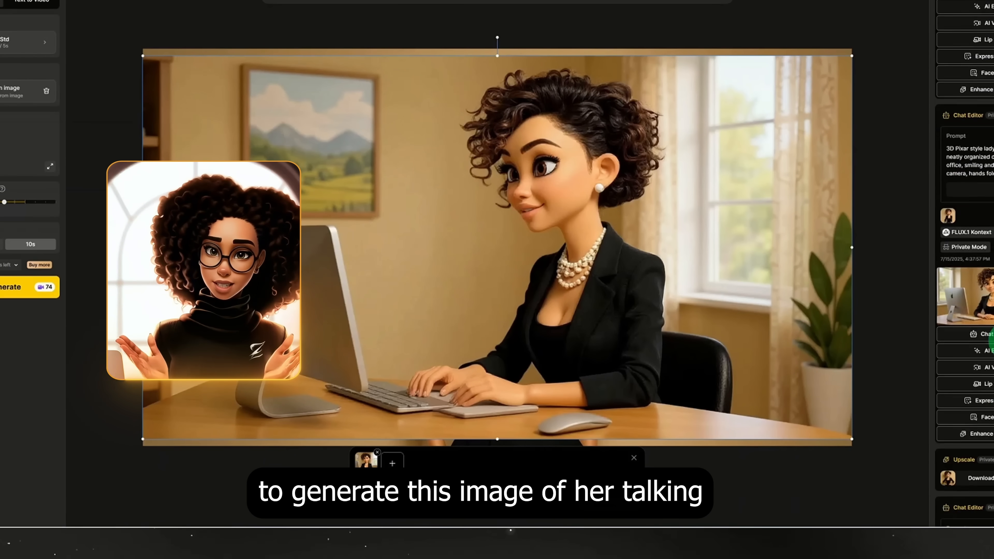
{"action": "scroll", "coordinate": [990, 344], "scroll_direction": "down", "scroll_amount": 5}
{"action": "left_click", "coordinate": [988, 315]}
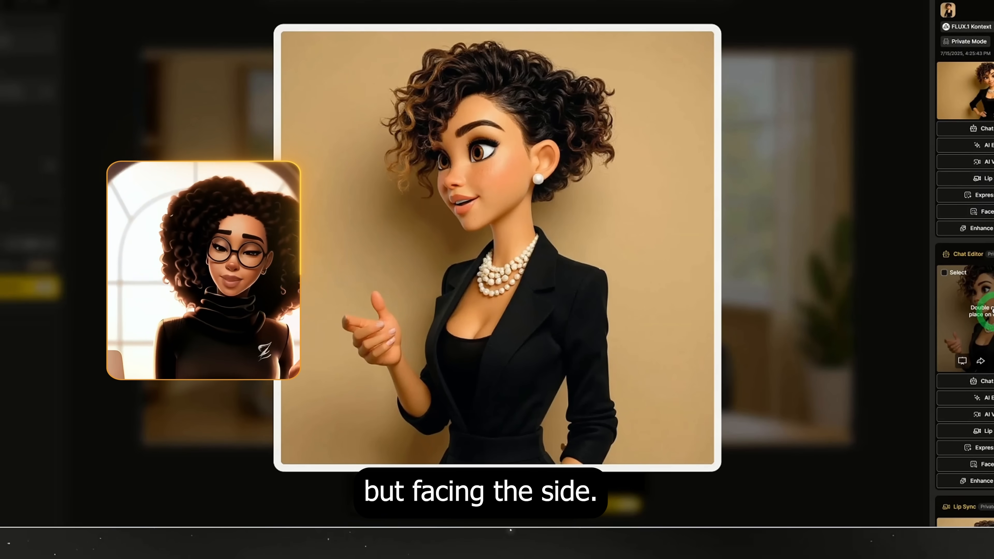
{"action": "left_click", "coordinate": [878, 74]}
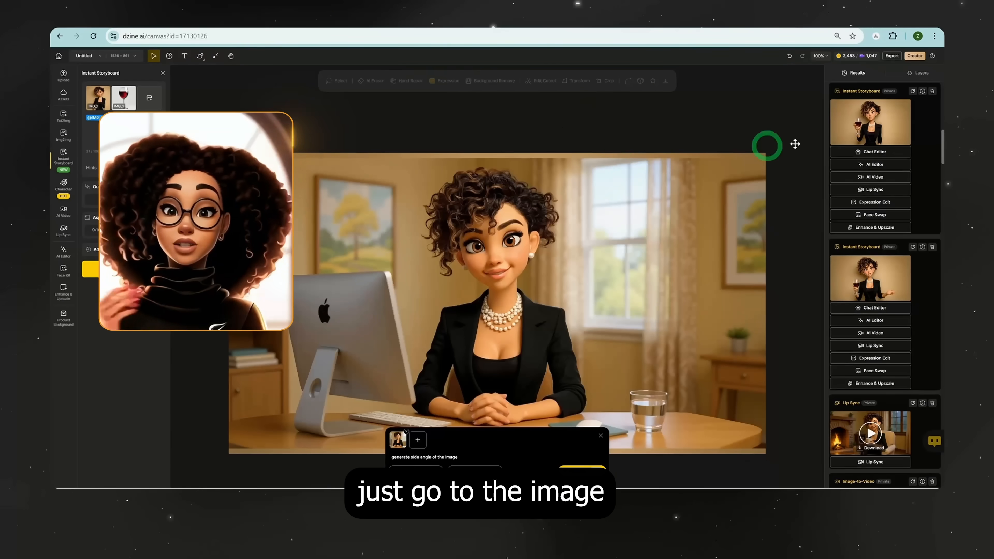
Generate a 10s AI video from the hands-on-hips image using Kling 2.1 Std and the prompt "lady talking".
{"action": "scroll", "coordinate": [865, 322], "scroll_direction": "down", "scroll_amount": 9}
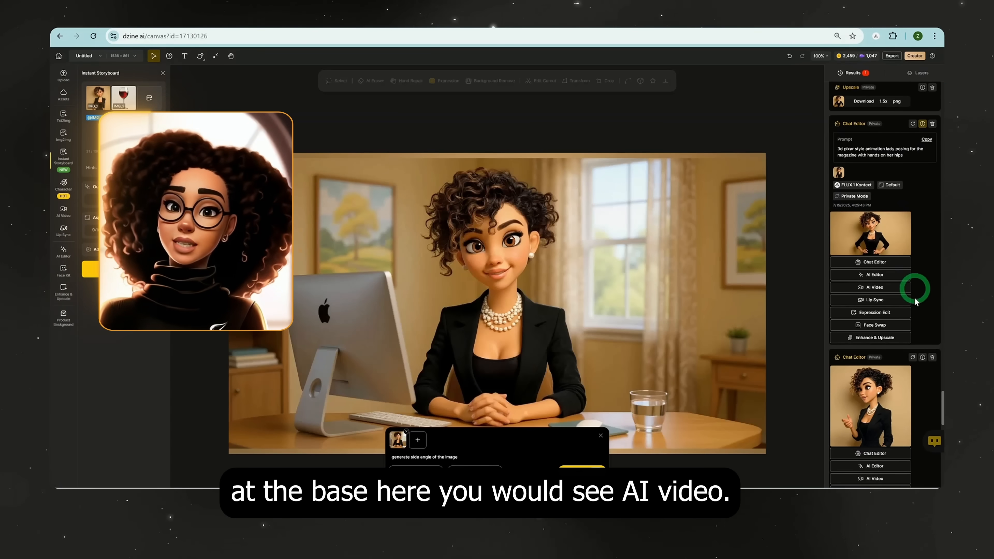
{"action": "left_click", "coordinate": [877, 290]}
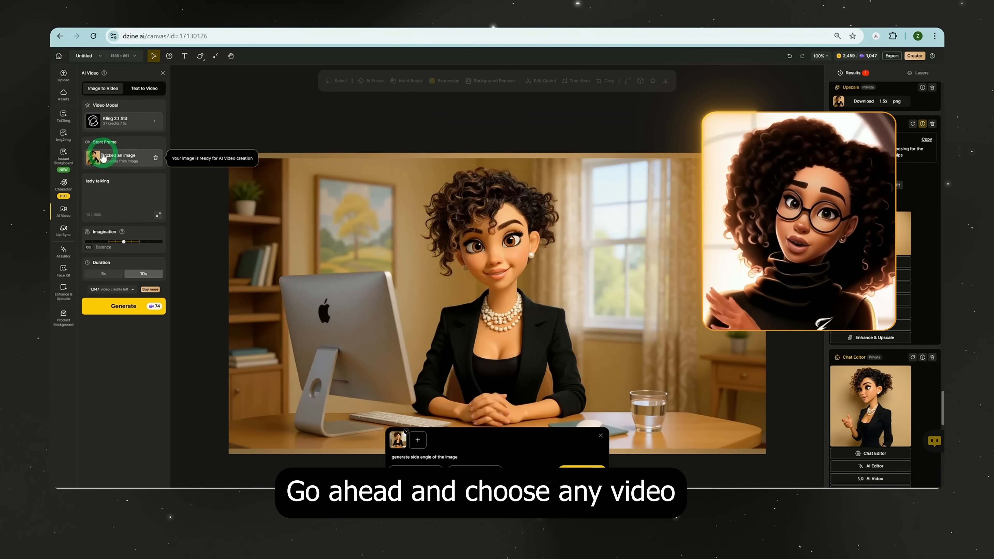
{"action": "left_click", "coordinate": [110, 122]}
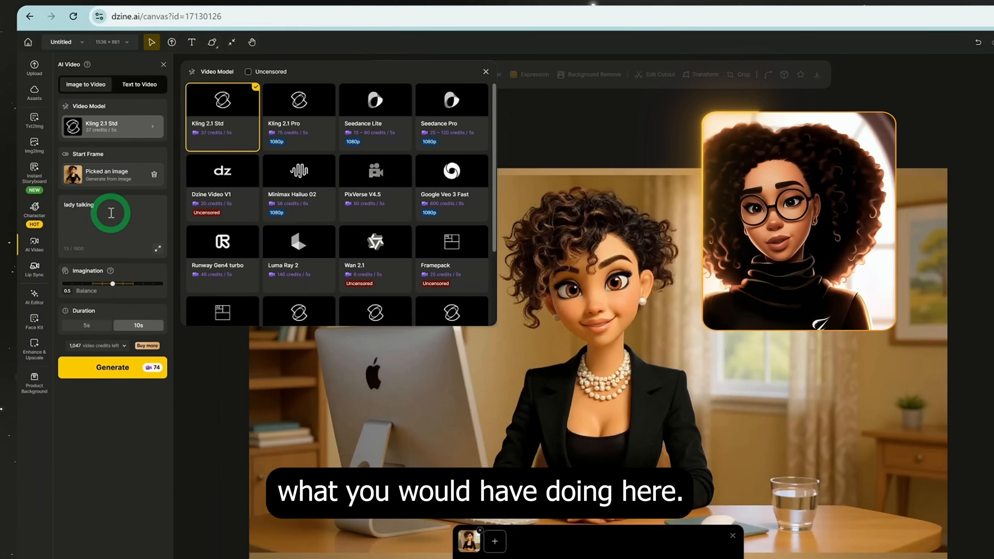
{"action": "triple_click", "coordinate": [102, 216]}
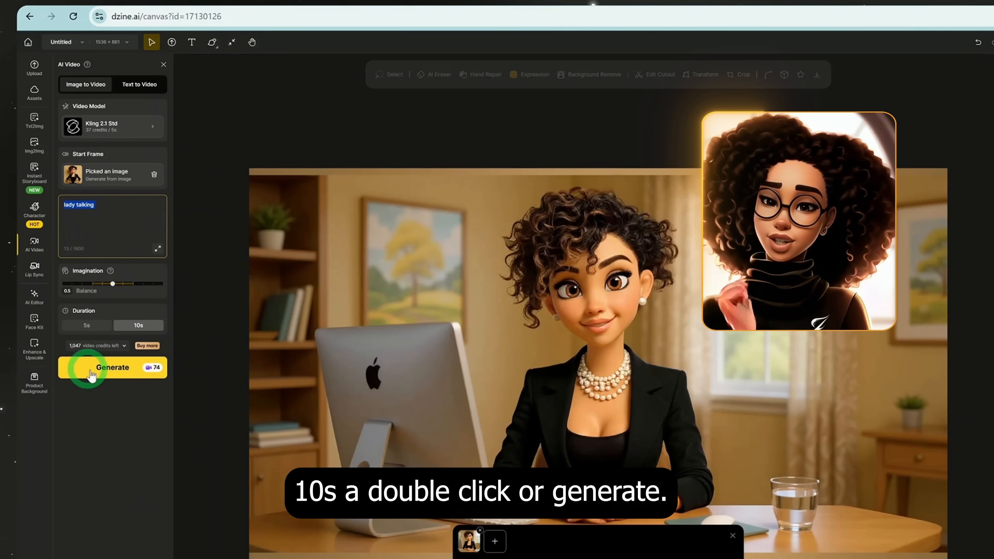
{"action": "left_click", "coordinate": [113, 375]}
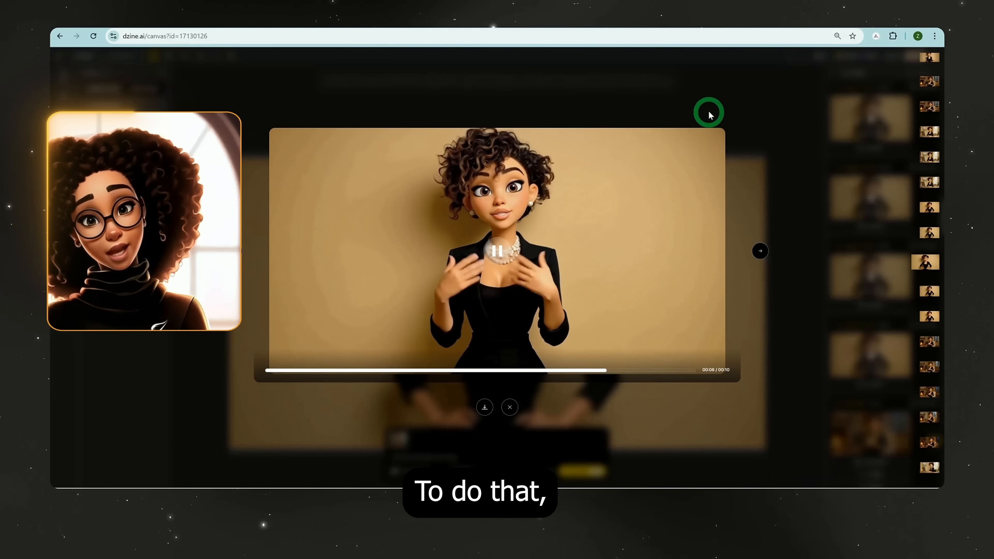
Close the video preview, send an image-to-video clip of her to Lip Sync and open the Text to Speech voice settings.
{"action": "left_click", "coordinate": [709, 112]}
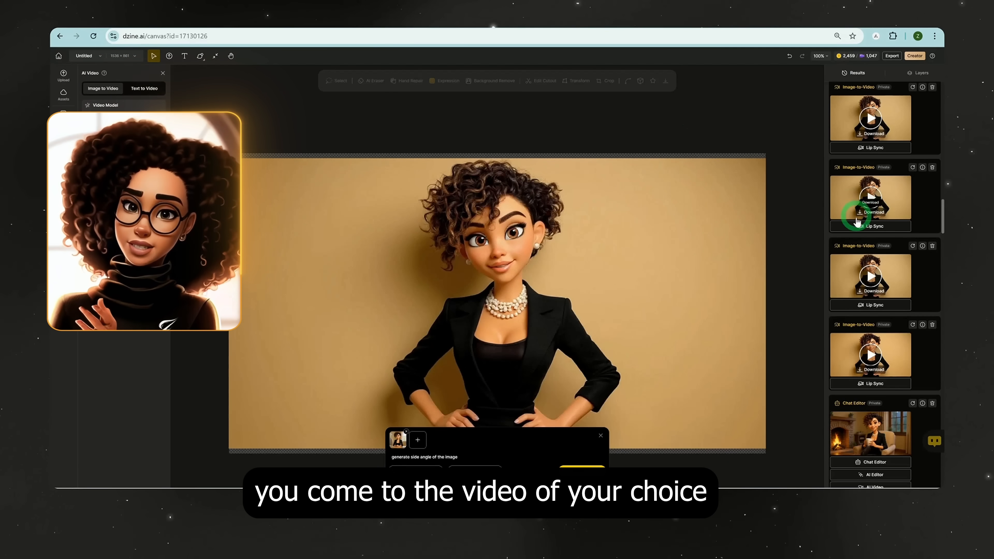
{"action": "left_click", "coordinate": [878, 226]}
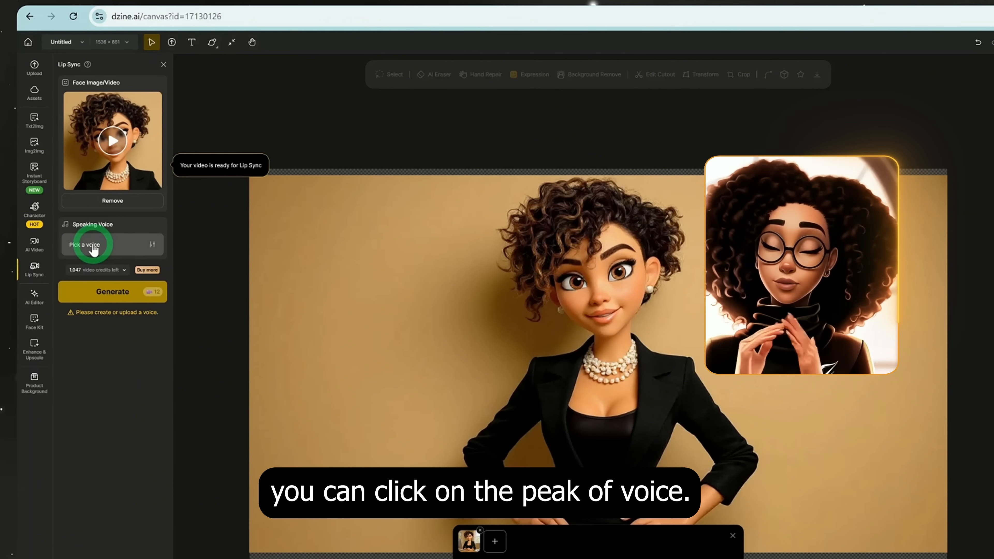
{"action": "left_click", "coordinate": [94, 249]}
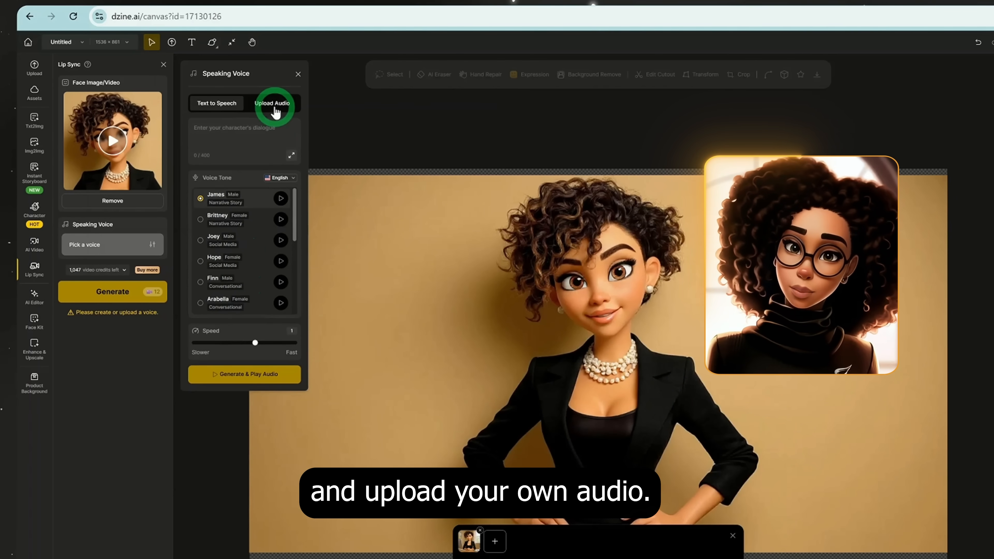
{"action": "left_click", "coordinate": [274, 107]}
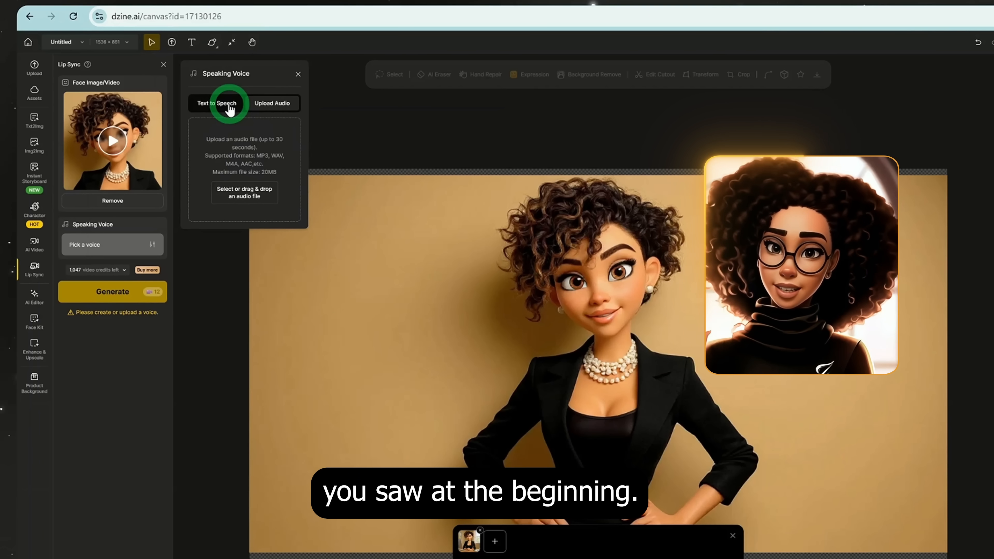
{"action": "left_click", "coordinate": [217, 103]}
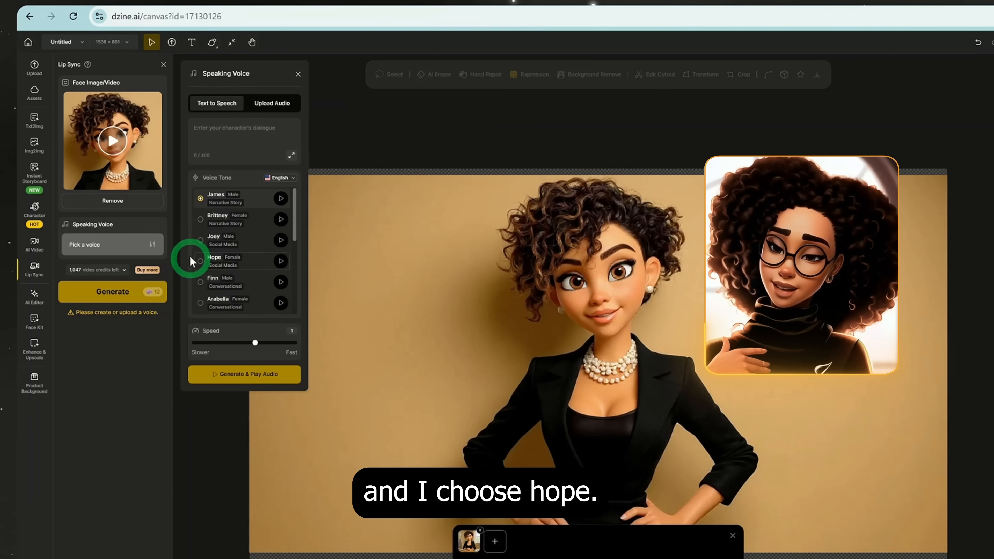
Choose the Hope voice, enter the dialogue script, and generate and preview the speech audio.
{"action": "left_click", "coordinate": [200, 262]}
{"action": "left_click", "coordinate": [222, 151]}
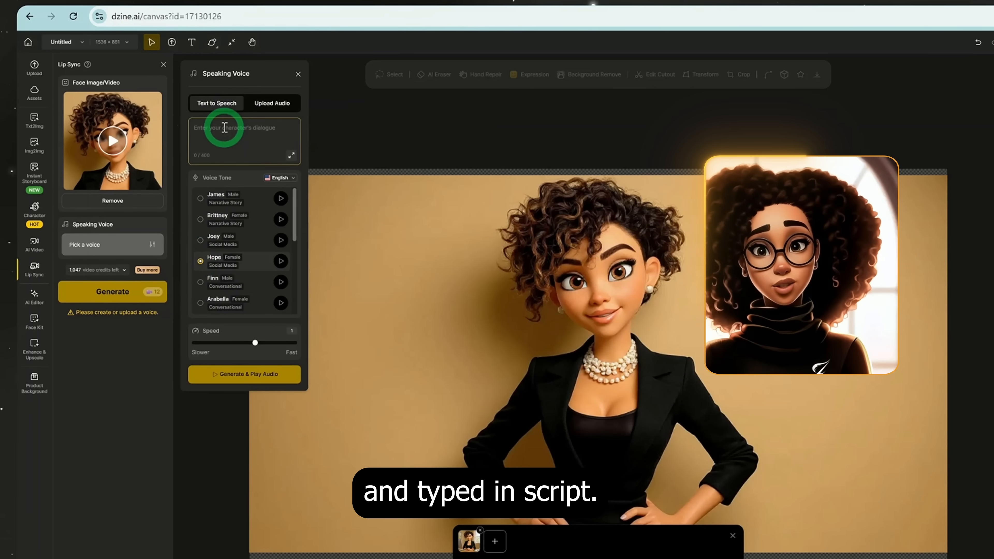
{"action": "key", "text": "ctrl+v"}
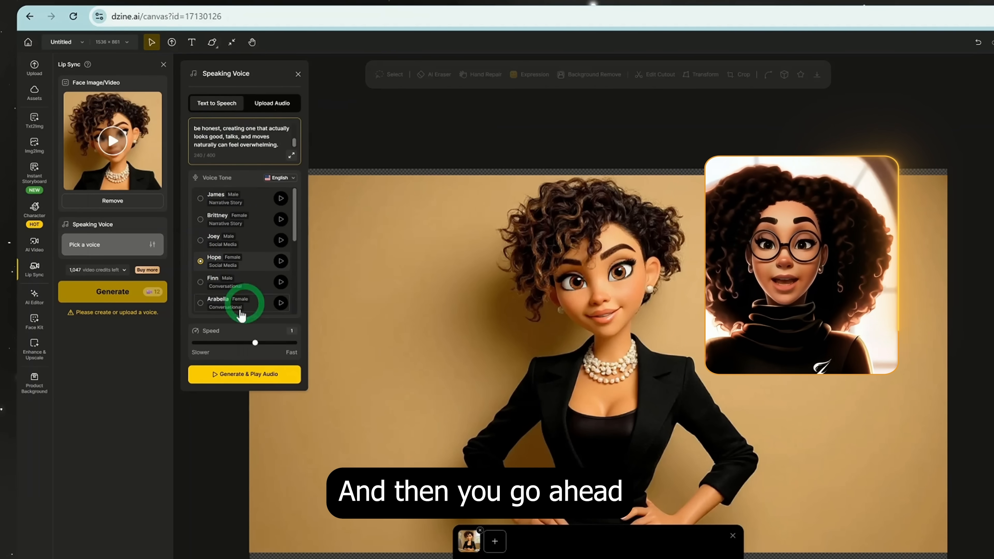
{"action": "left_click", "coordinate": [242, 378]}
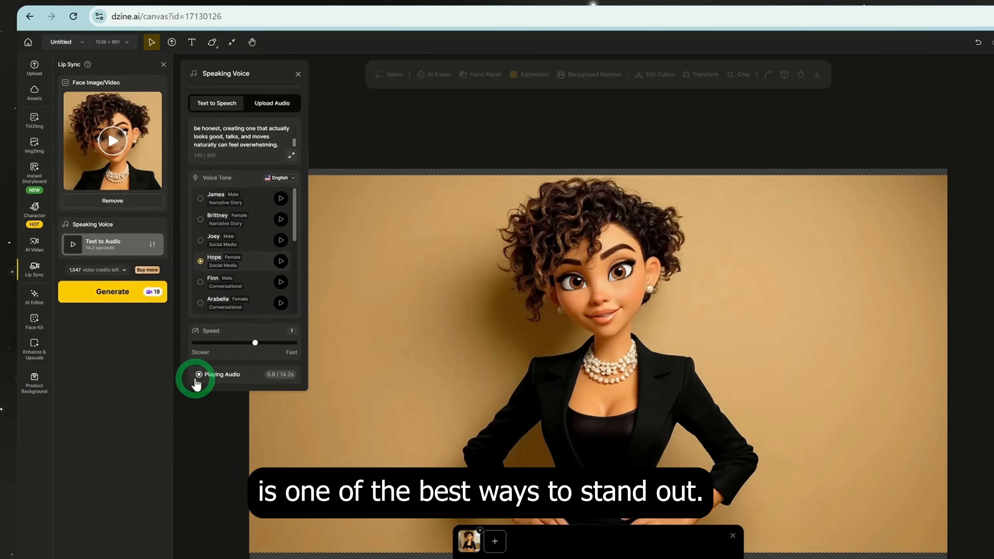
{"action": "left_click", "coordinate": [199, 374]}
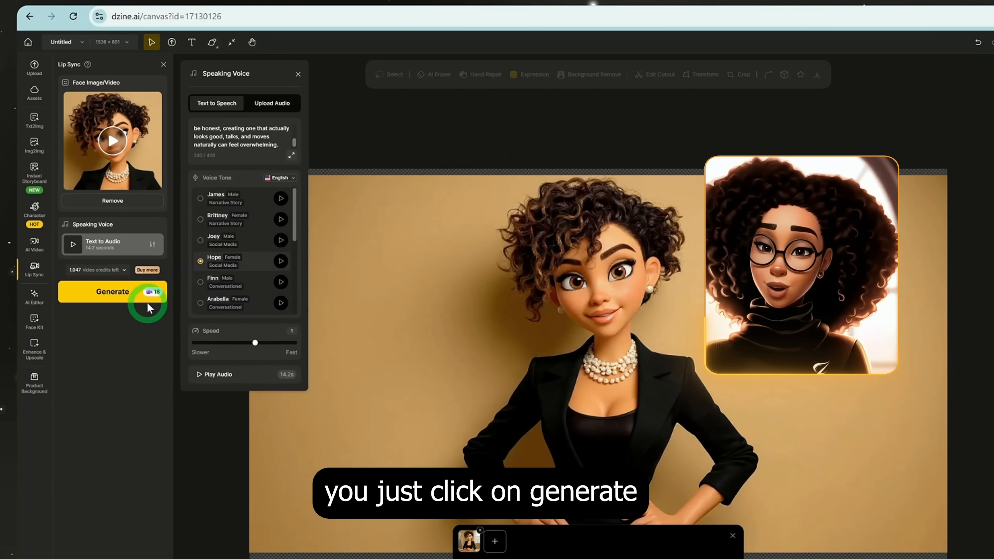
Generate the lip-synced video from the speech audio and download the Lip Sync result.
{"action": "left_click", "coordinate": [109, 300]}
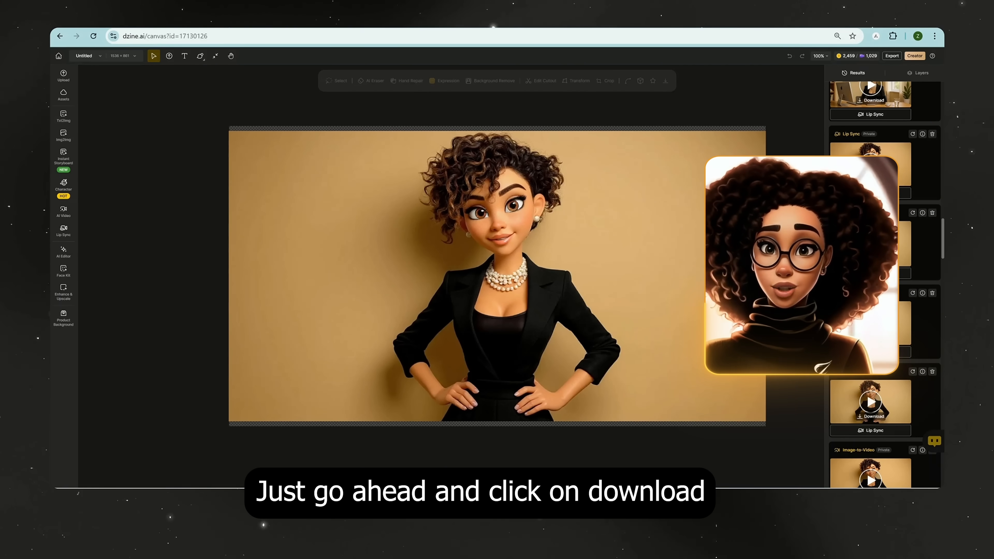
{"action": "left_click", "coordinate": [877, 260]}
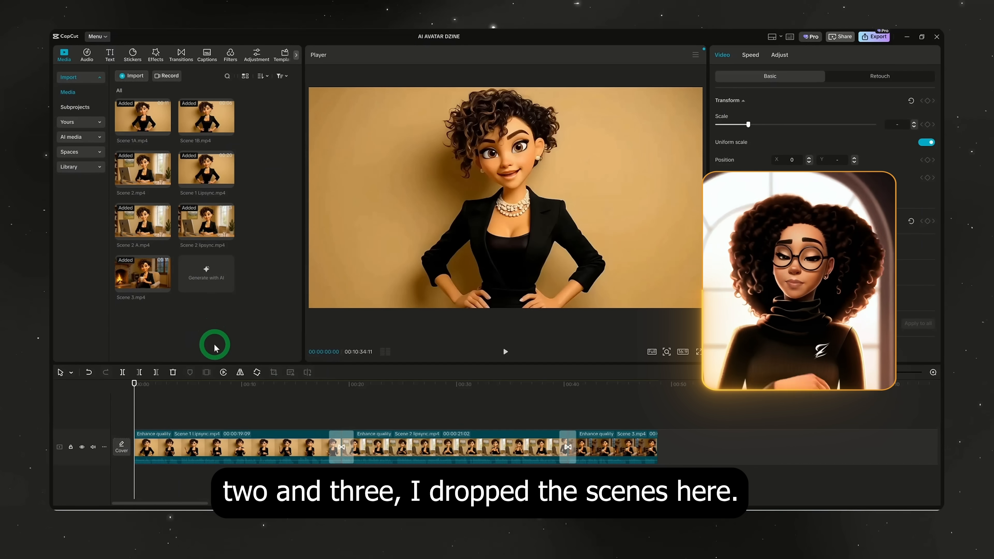
Switch to the AI AVATAR DZINE project in CapCut and scrub through the assembled scenes to check their quality.
{"action": "left_click_drag", "start_coordinate": [132, 396], "coordinate": [455, 409]}
{"action": "left_click", "coordinate": [218, 438]}
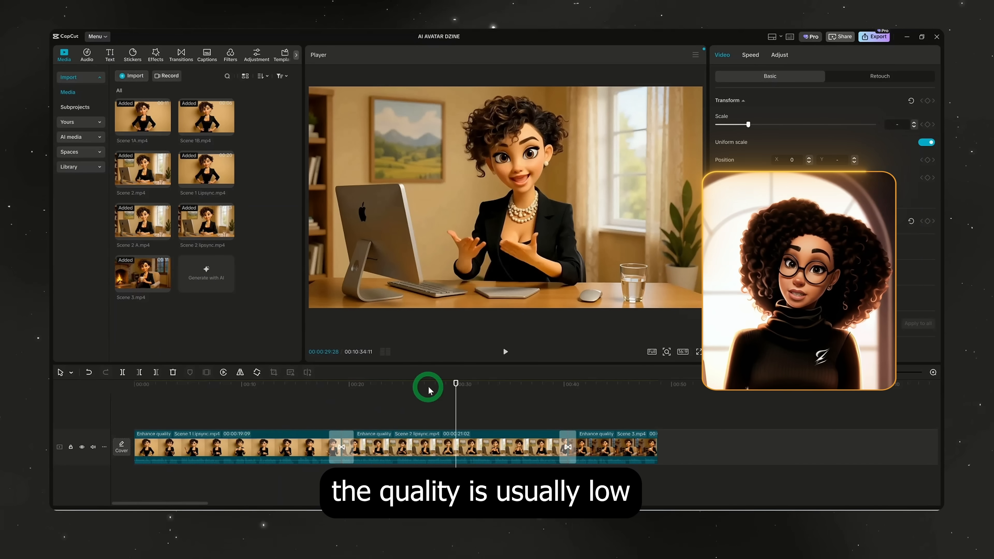
{"action": "left_click_drag", "start_coordinate": [454, 392], "coordinate": [265, 415]}
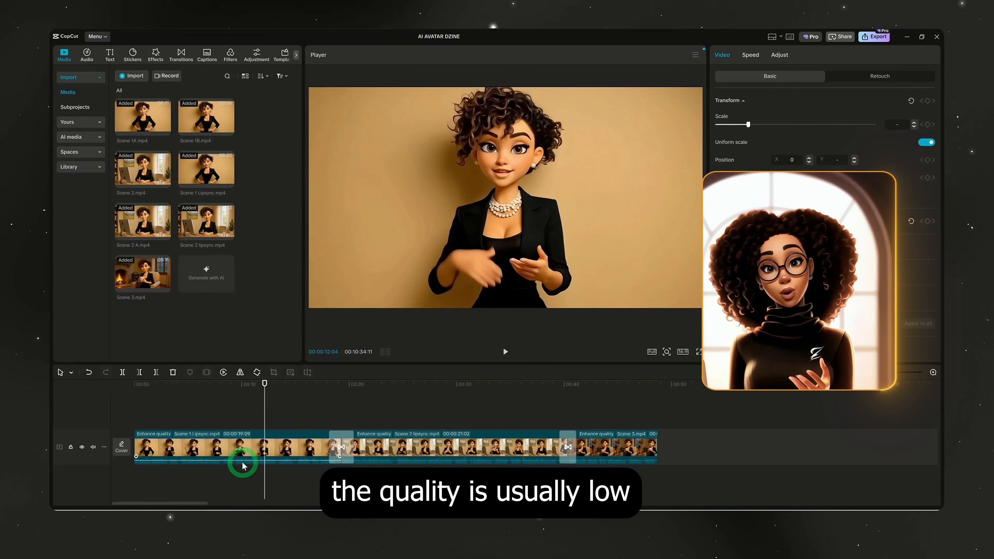
Place Scene 1 Lipsync.mp4 on a track above the first clip and remove it again.
{"action": "left_click_drag", "start_coordinate": [207, 169], "coordinate": [135, 416]}
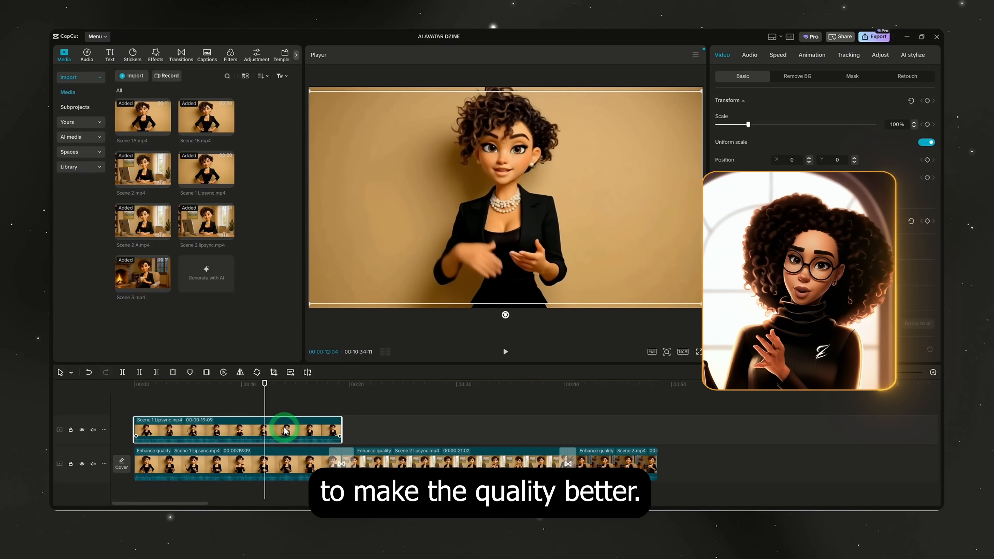
{"action": "key", "text": "Delete"}
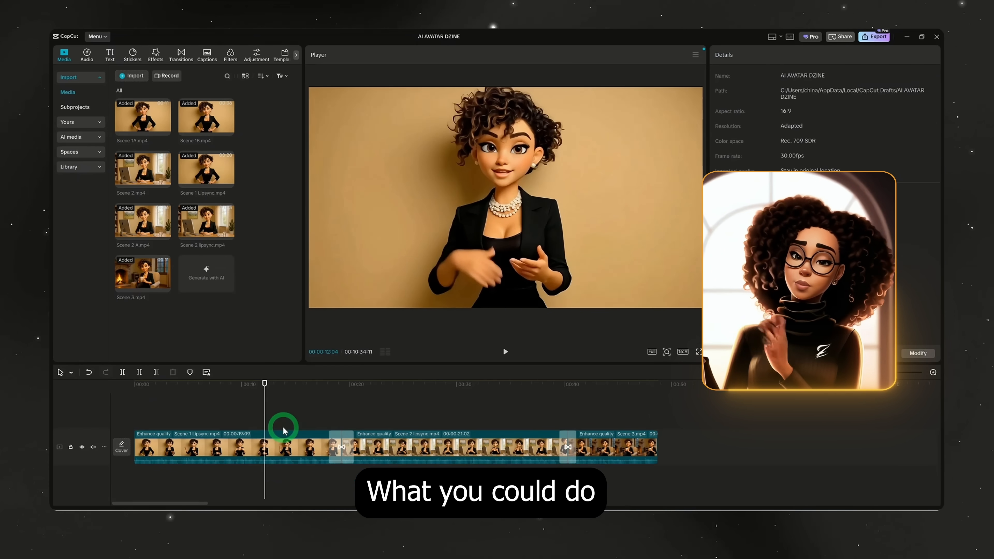
Set the Enhance quality level of the Scene 1 lip-sync clip to HD and scrub through the clip to check it.
{"action": "left_click", "coordinate": [282, 458]}
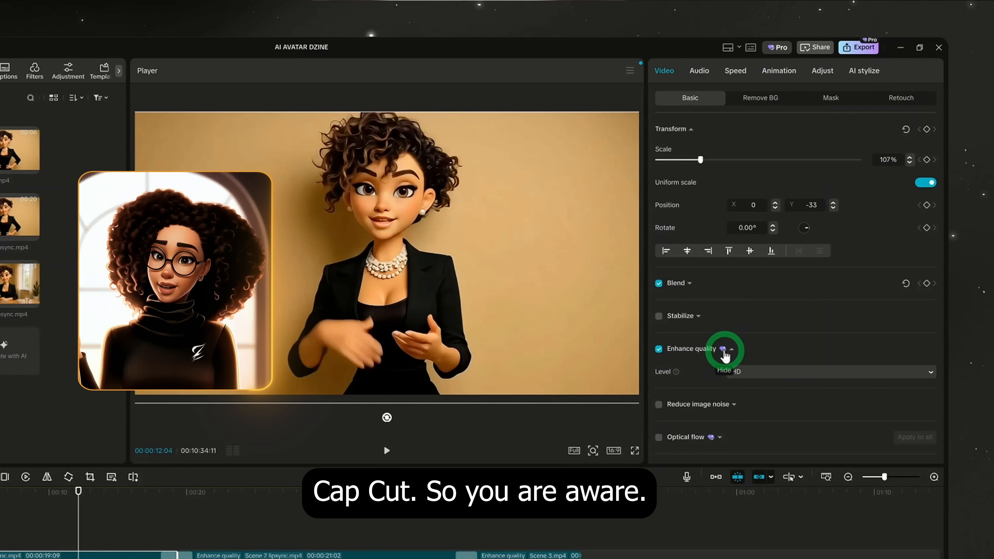
{"action": "left_click", "coordinate": [778, 375]}
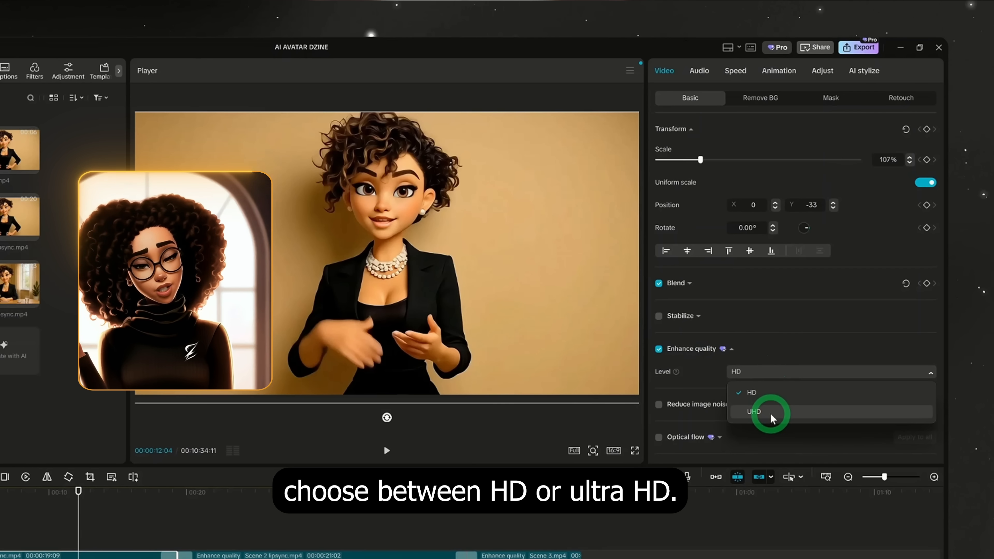
{"action": "left_click", "coordinate": [763, 392]}
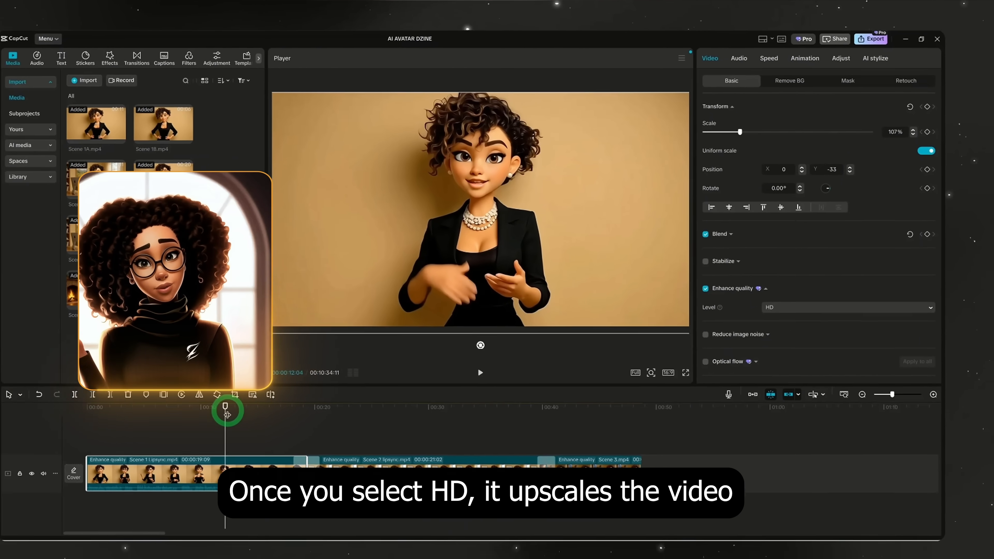
{"action": "left_click_drag", "start_coordinate": [92, 485], "coordinate": [25, 501]}
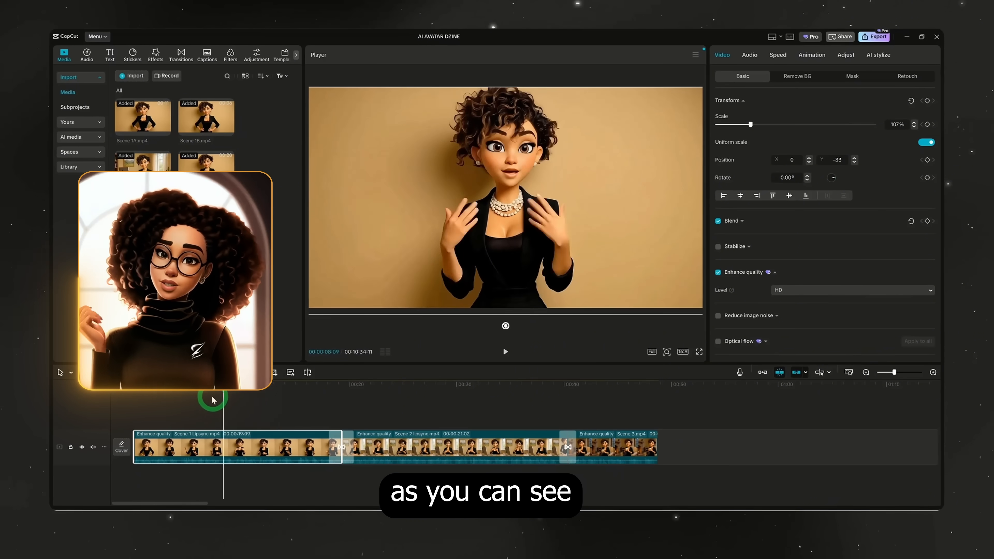
{"action": "left_click_drag", "start_coordinate": [212, 399], "coordinate": [295, 412]}
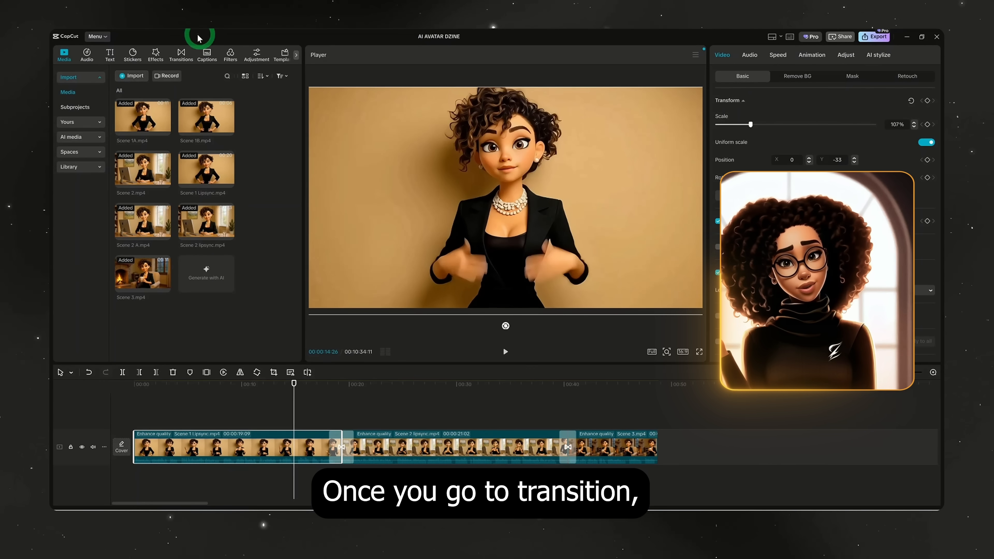
Browse the trending transitions and place Swipe Left between the Scene 1 and Scene 2 lip-sync clips.
{"action": "left_click", "coordinate": [179, 56]}
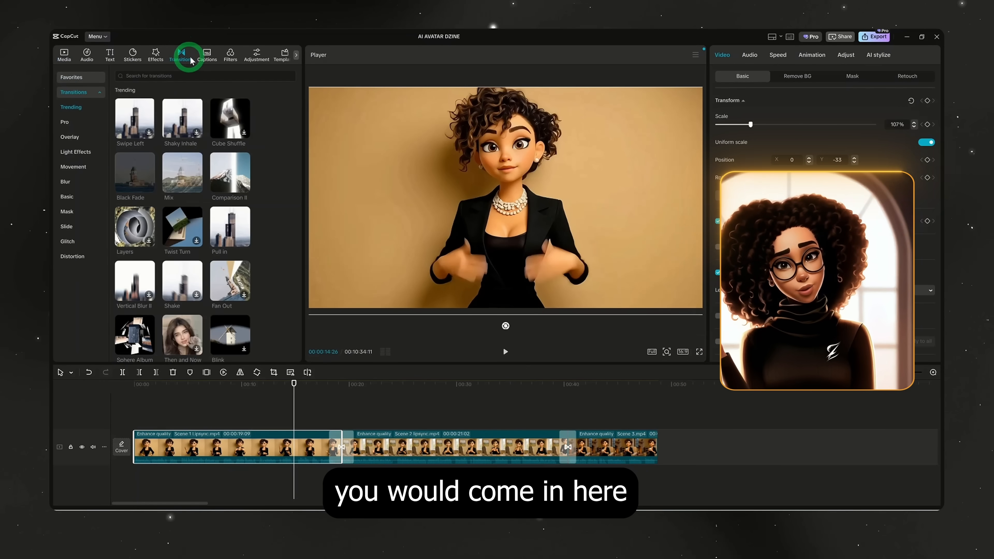
{"action": "scroll", "coordinate": [197, 254], "scroll_direction": "down", "scroll_amount": 1}
{"action": "scroll", "coordinate": [197, 254], "scroll_direction": "down", "scroll_amount": 3}
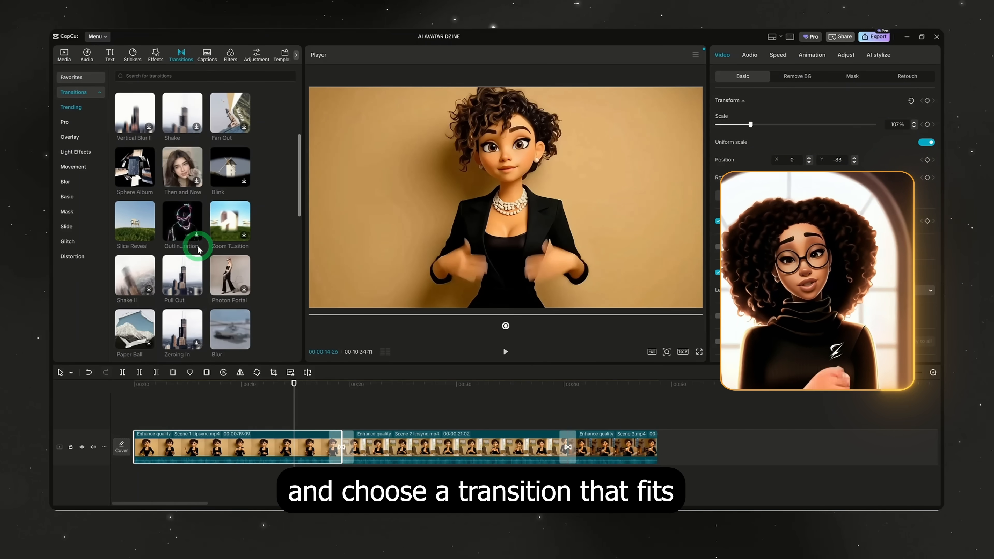
{"action": "scroll", "coordinate": [210, 269], "scroll_direction": "up", "scroll_amount": 4}
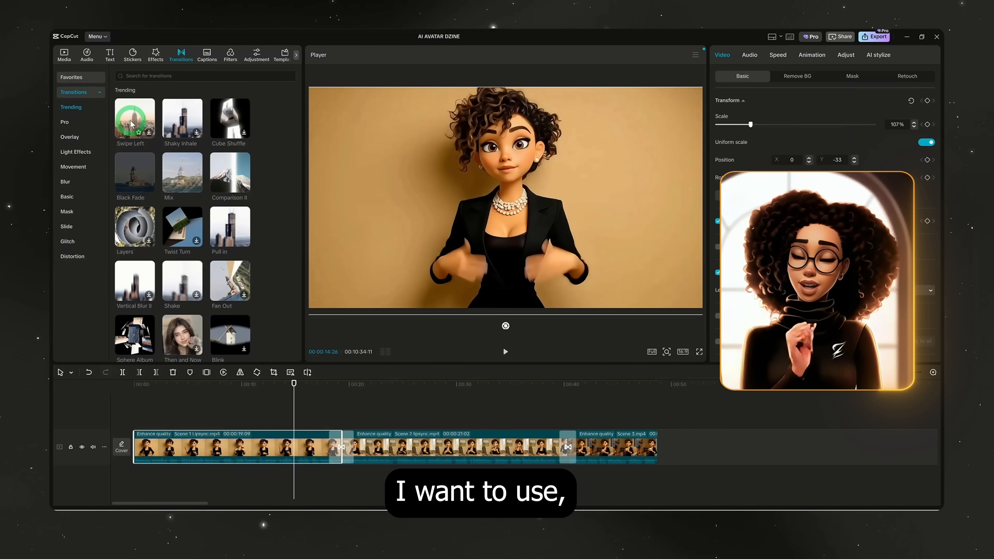
{"action": "left_click_drag", "start_coordinate": [128, 126], "coordinate": [349, 453]}
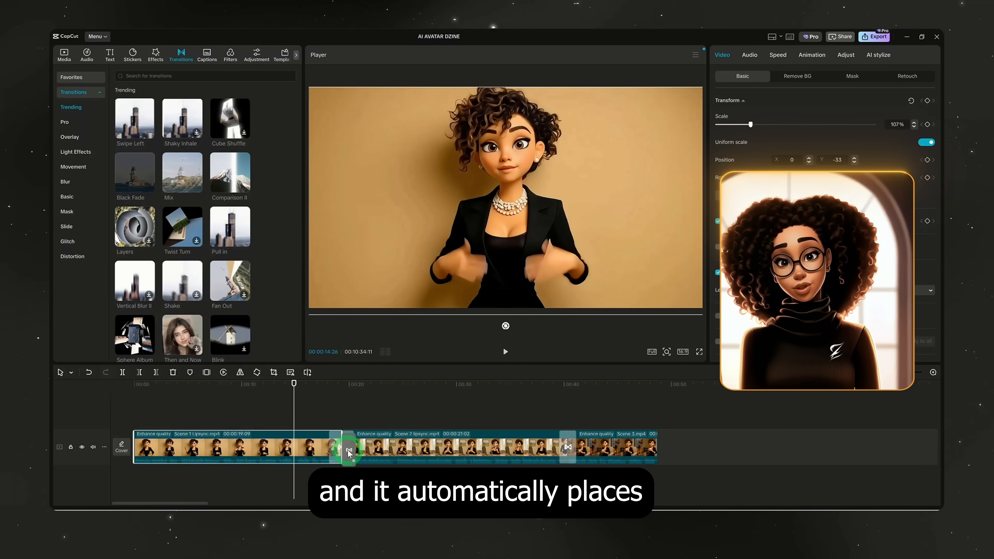
Play the timeline from the end part of Scene 1 to preview the transition into Scene 2.
{"action": "left_click_drag", "start_coordinate": [324, 400], "coordinate": [328, 407]}
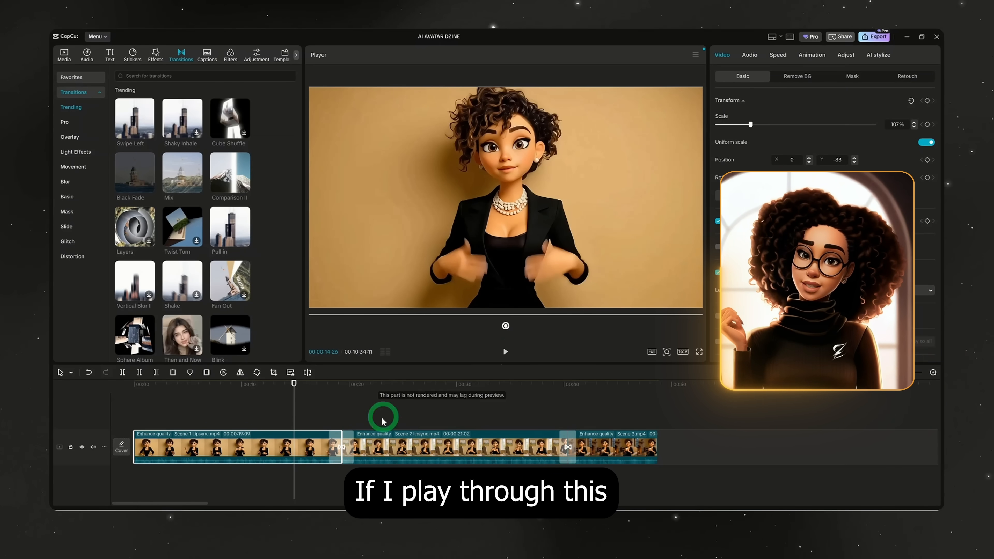
{"action": "left_click", "coordinate": [382, 418]}
{"action": "left_click", "coordinate": [344, 454]}
{"action": "left_click", "coordinate": [505, 352]}
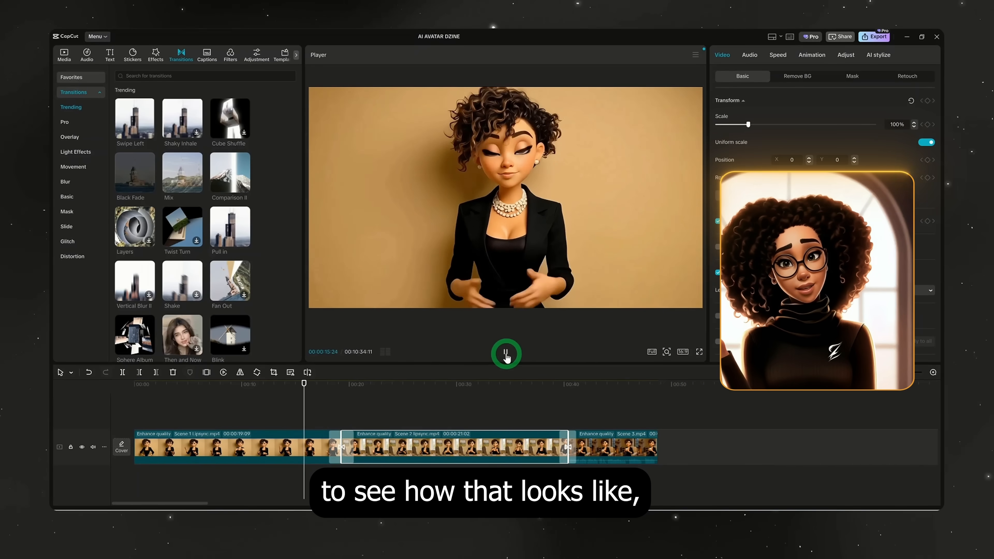